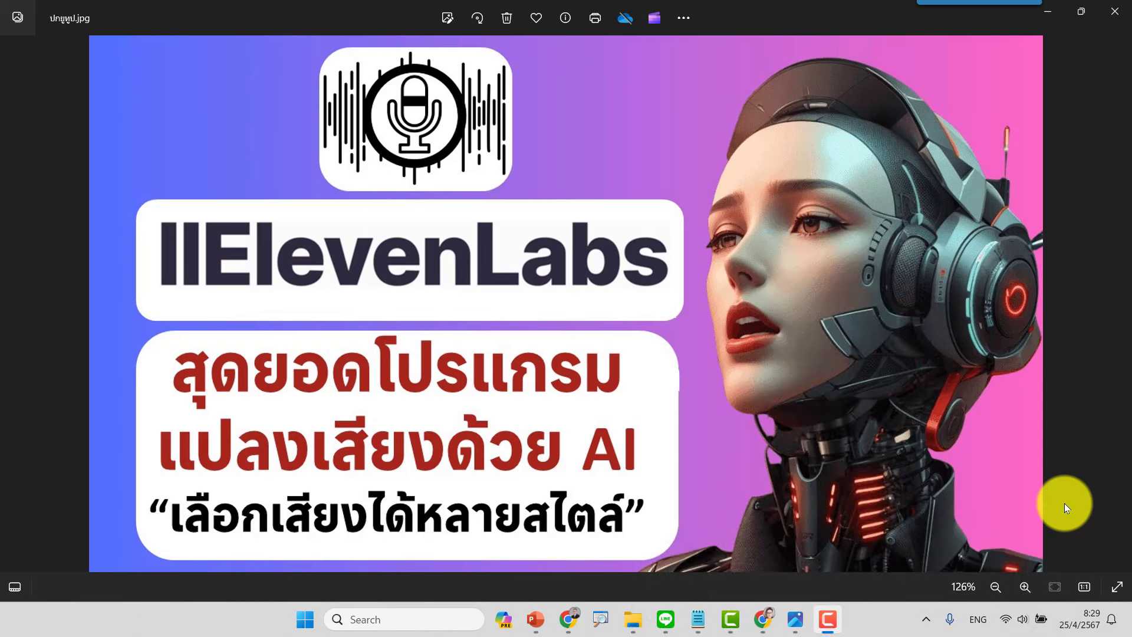
Step: Bring the Thai story up in Notepad and place the cursor at the end of line four
click(718, 612)
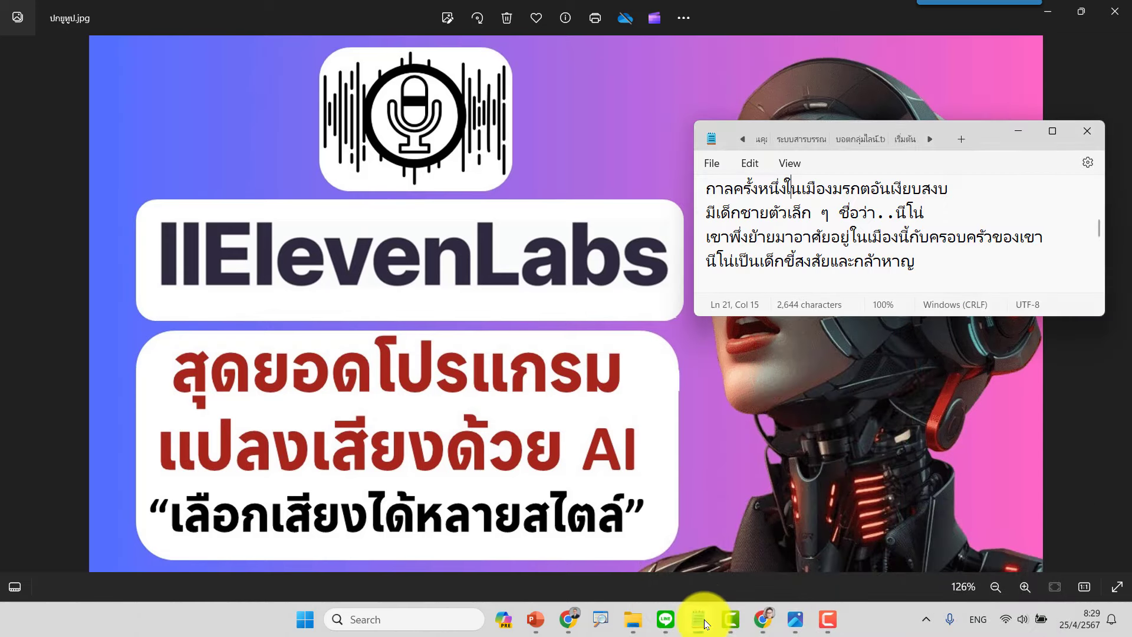
click(935, 259)
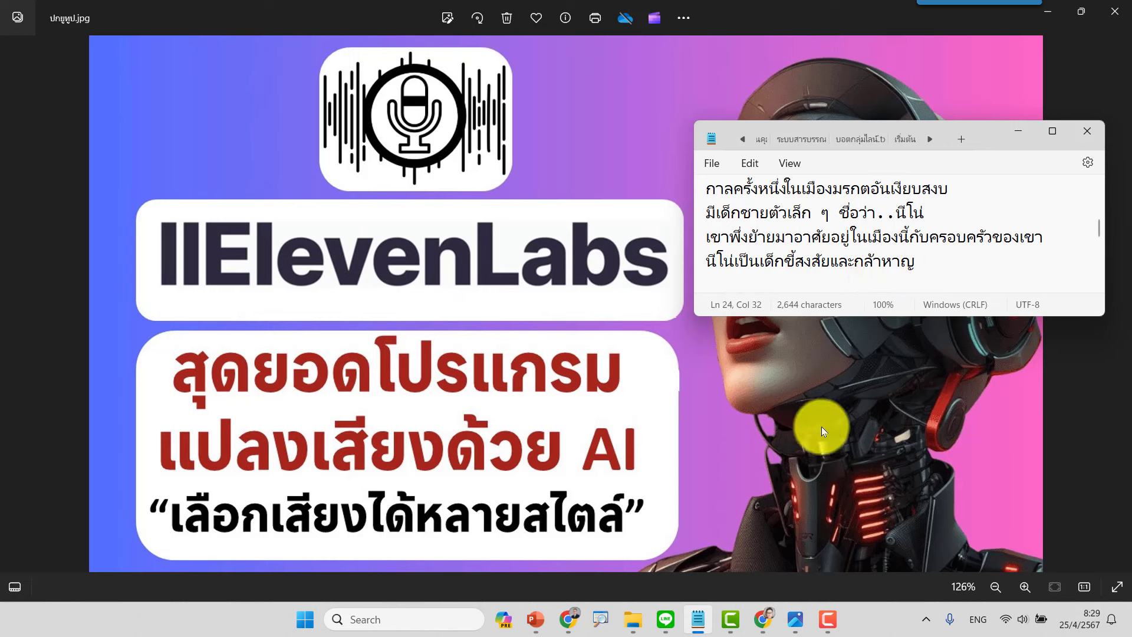
Step: In Chrome, search Google for 'elevenlabs' by typing 'eleven' and accepting the suggestion
click(766, 615)
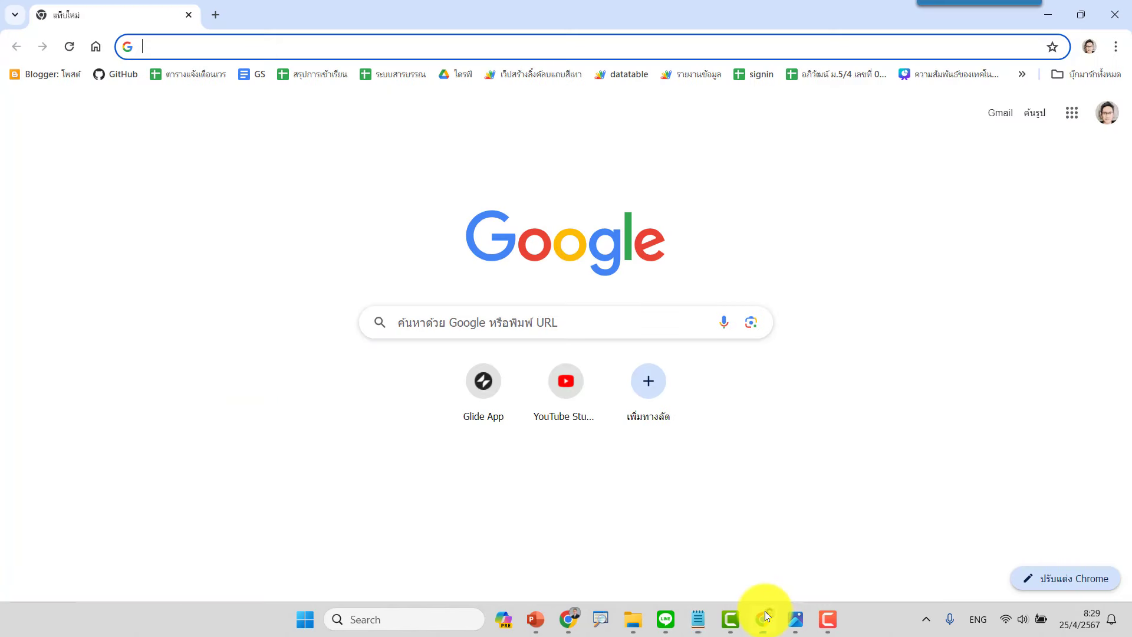
click(425, 323)
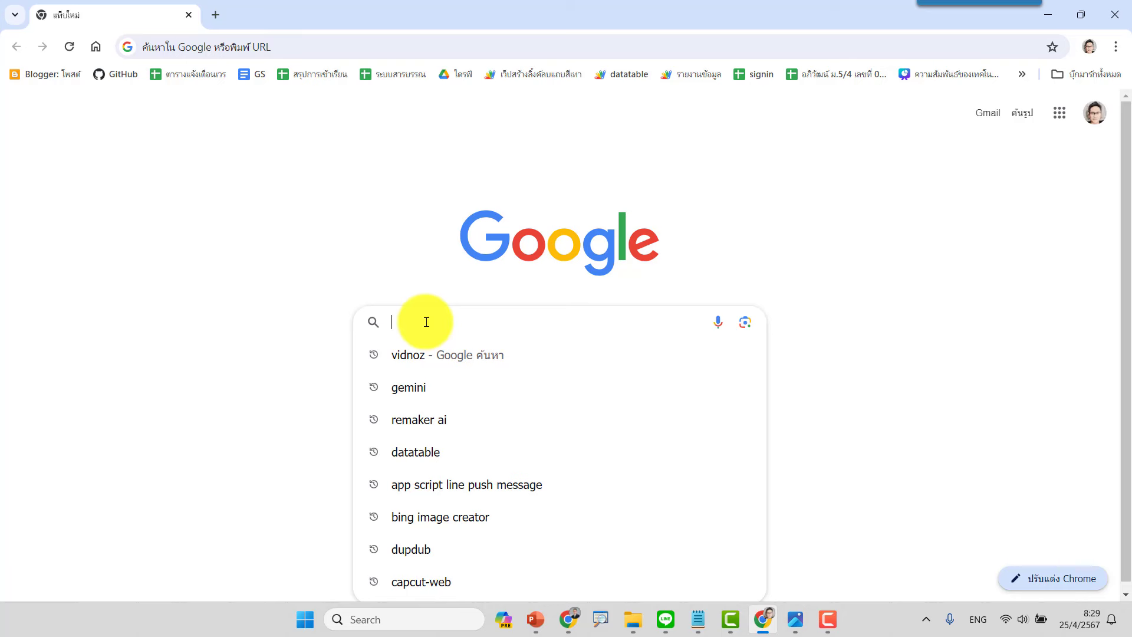
text(el)
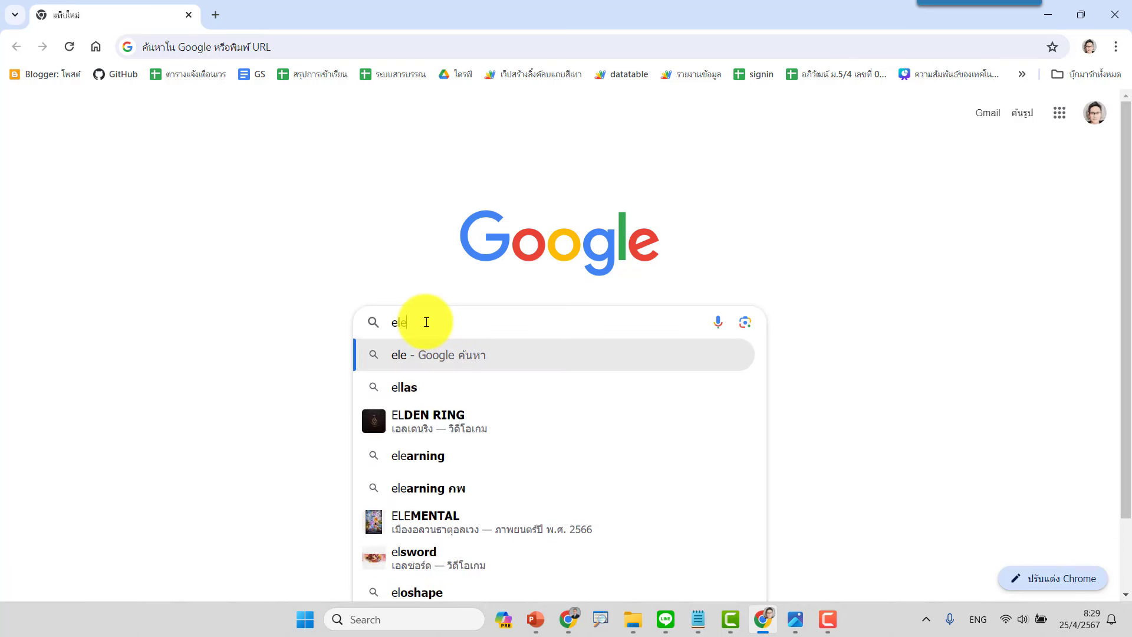
text(e)
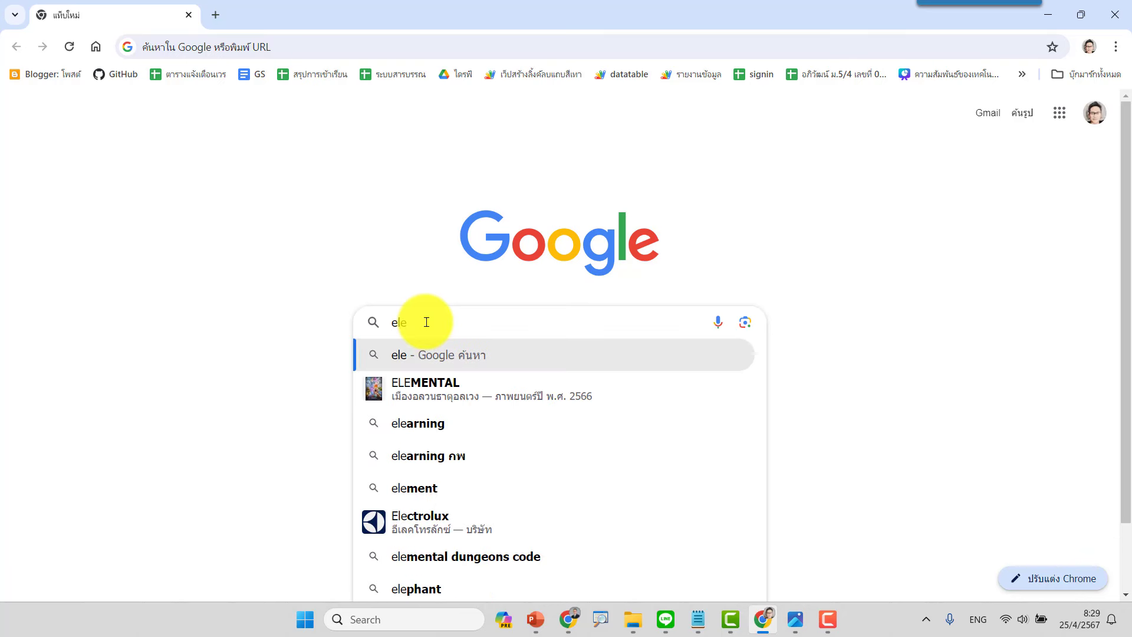
text(ven)
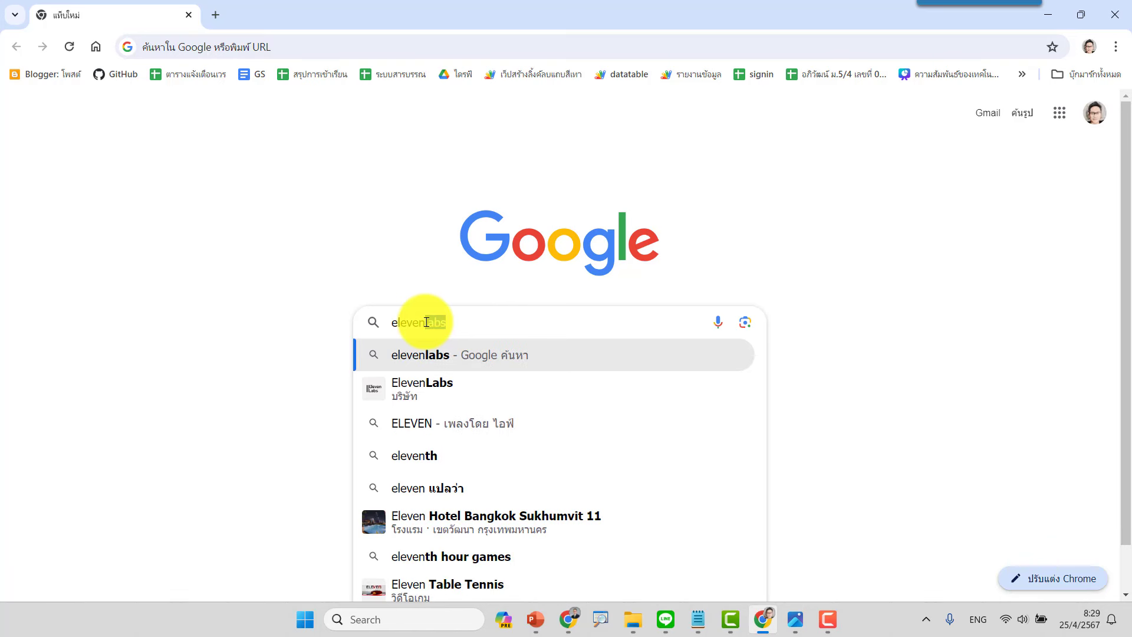
click(491, 328)
Step: From the elevenlabs search, sign up for a free ElevenLabs account with Google, granting consent
key(Return)
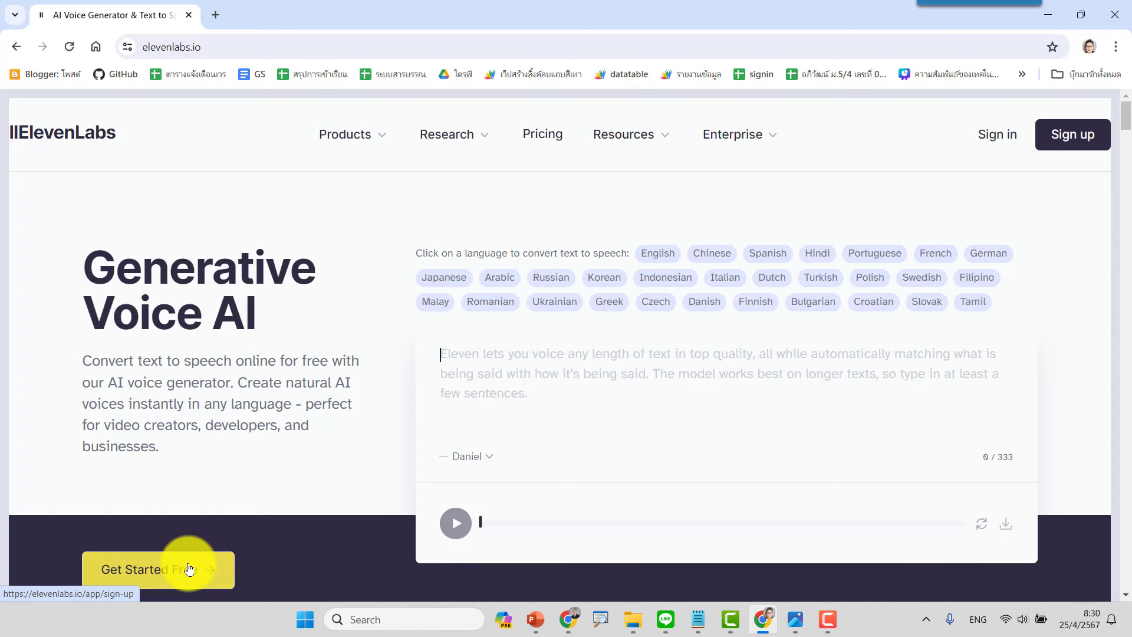
click(1096, 135)
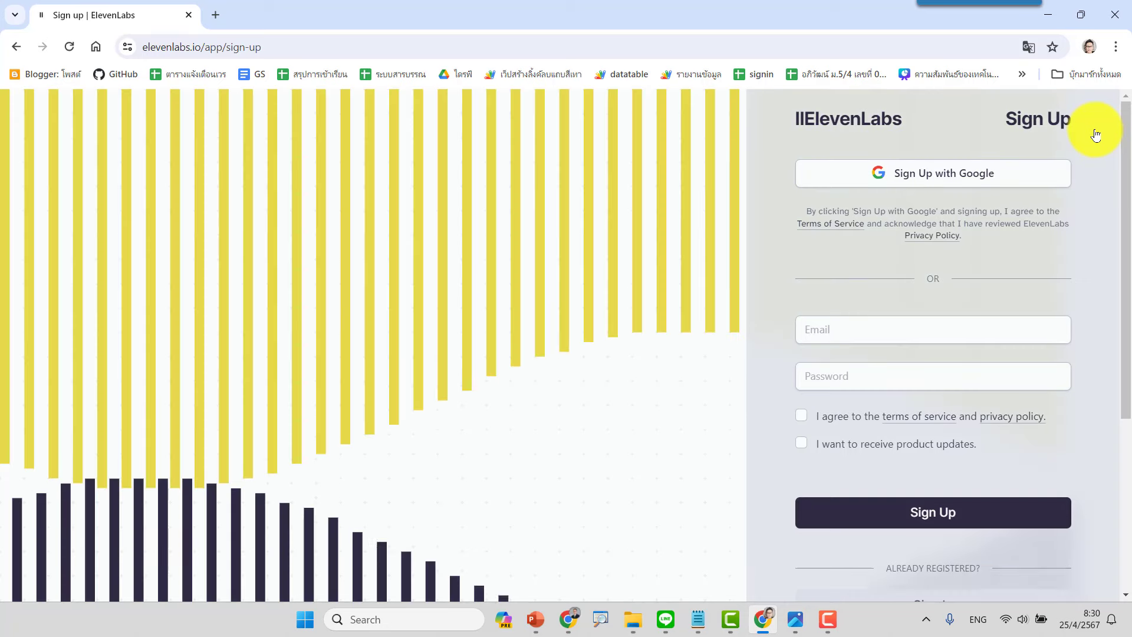
click(928, 177)
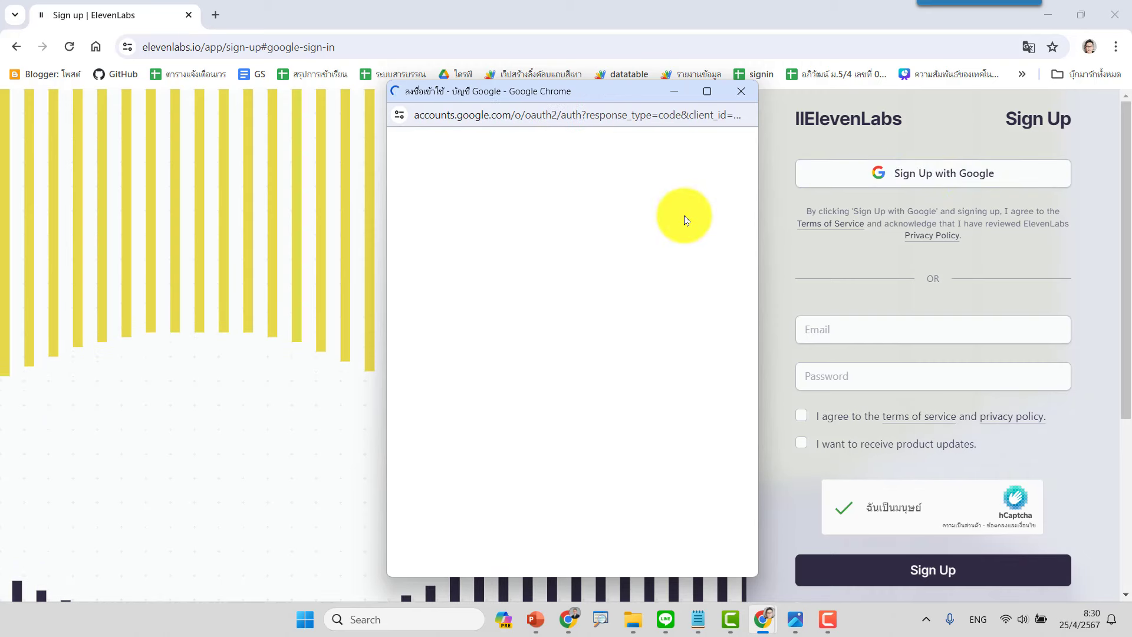
click(505, 312)
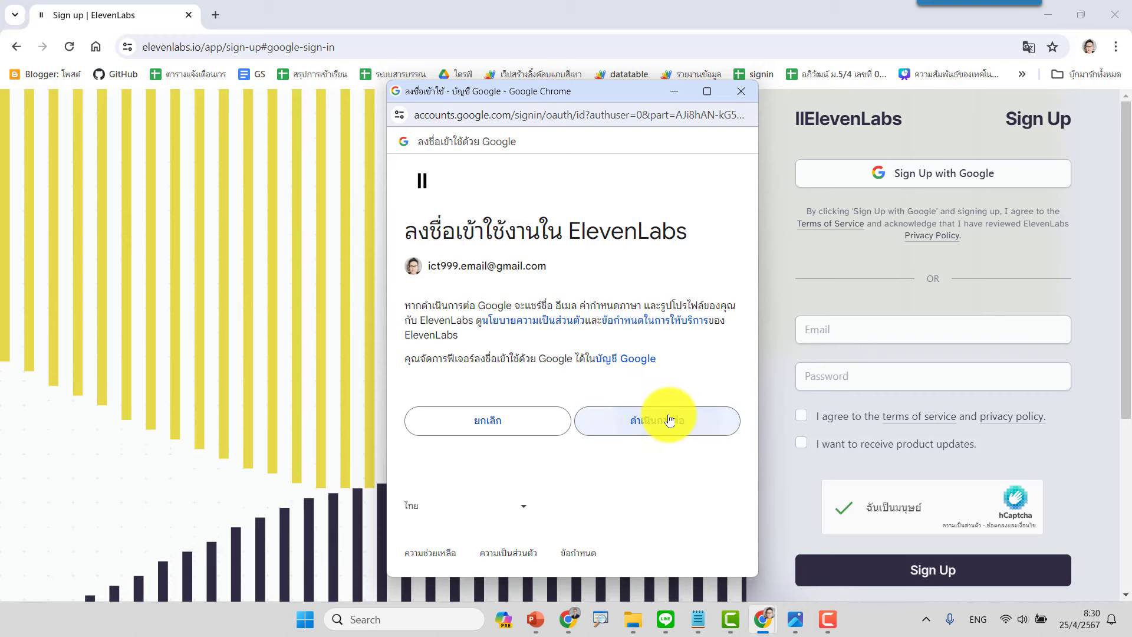
click(668, 420)
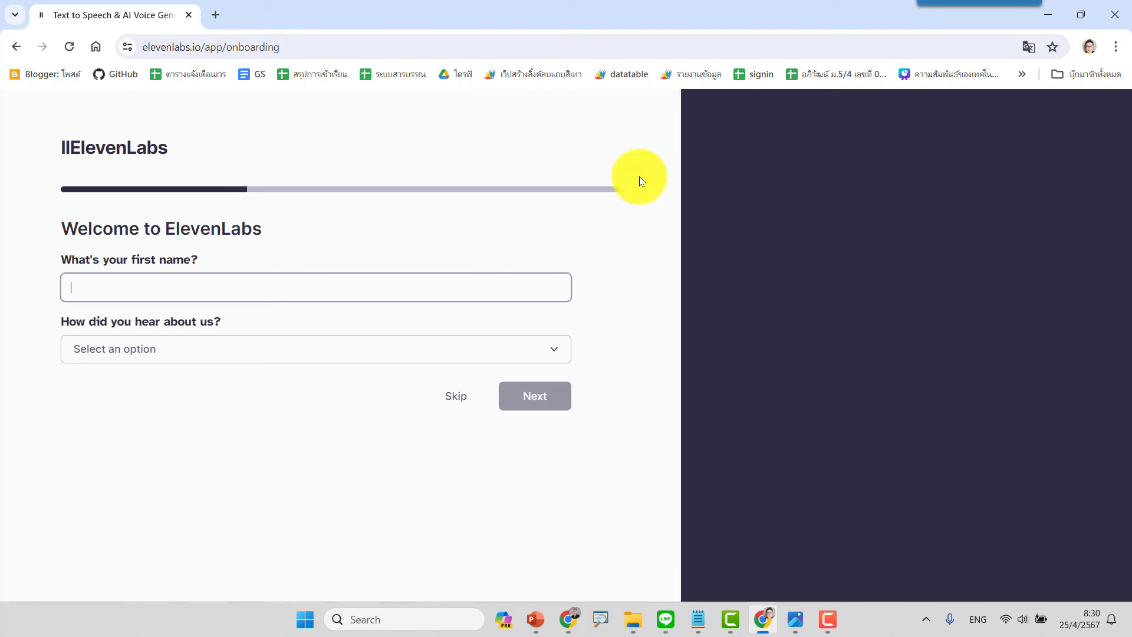
Step: Enter a first name in the welcome form and skip the remaining onboarding questions
text(ครูอภิวัฒน์)
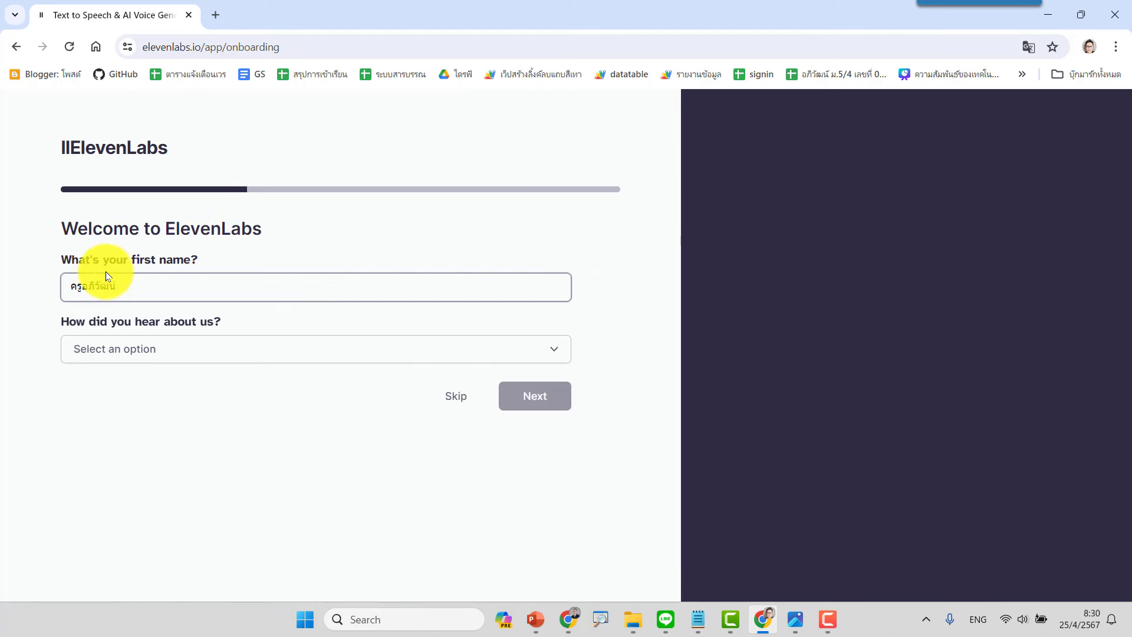
click(461, 399)
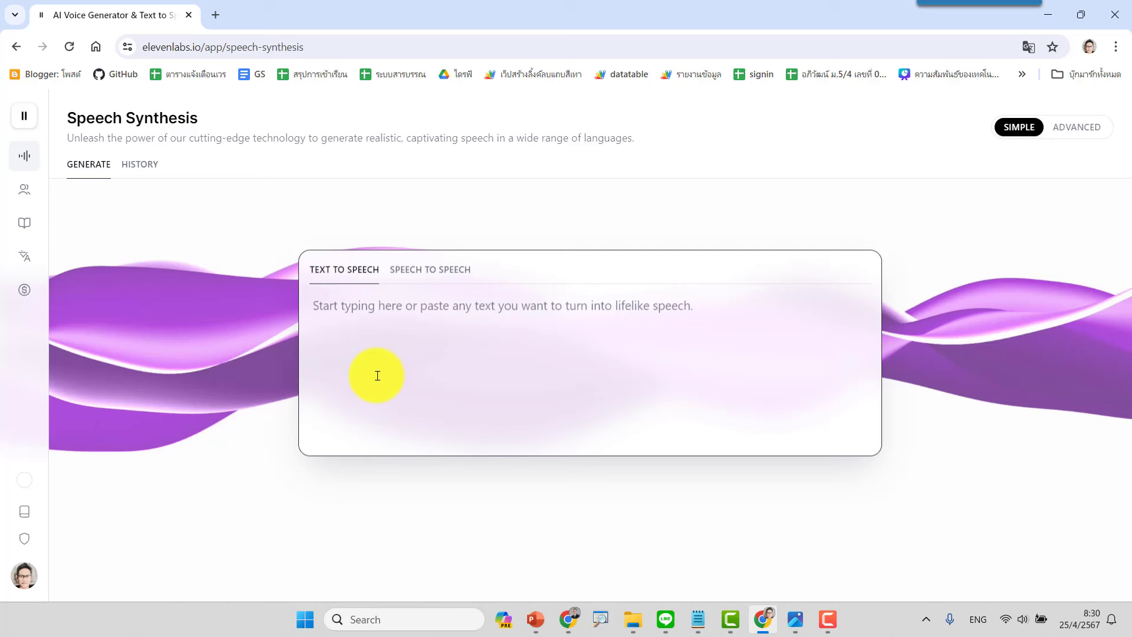
Step: Switch Speech Synthesis to the Speech to Speech tab
click(449, 274)
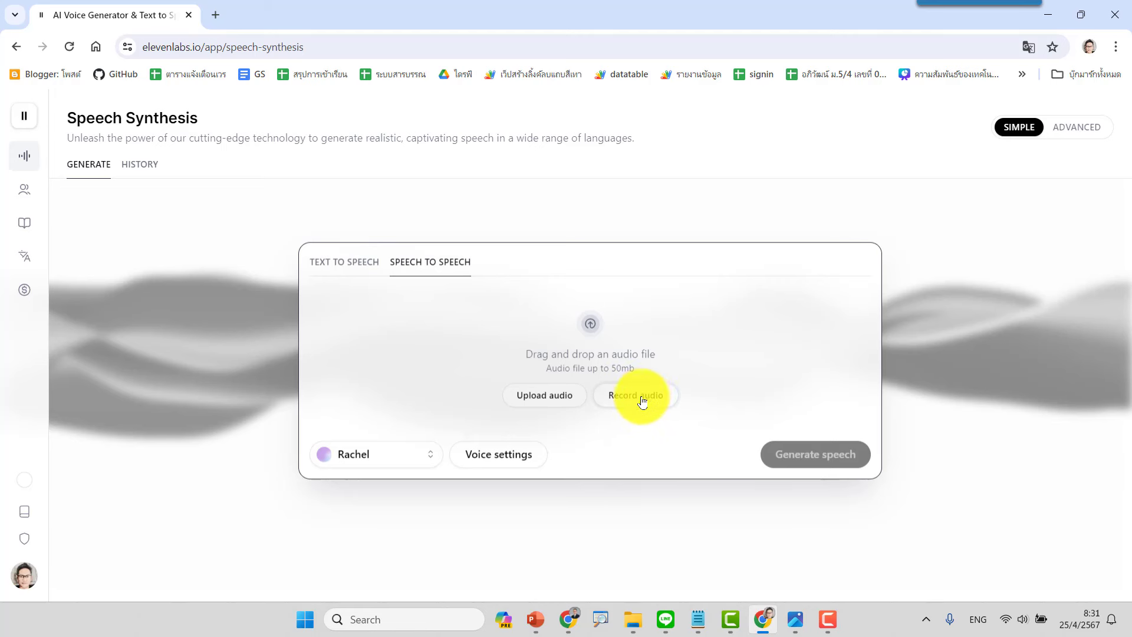
mouse_move(325, 454)
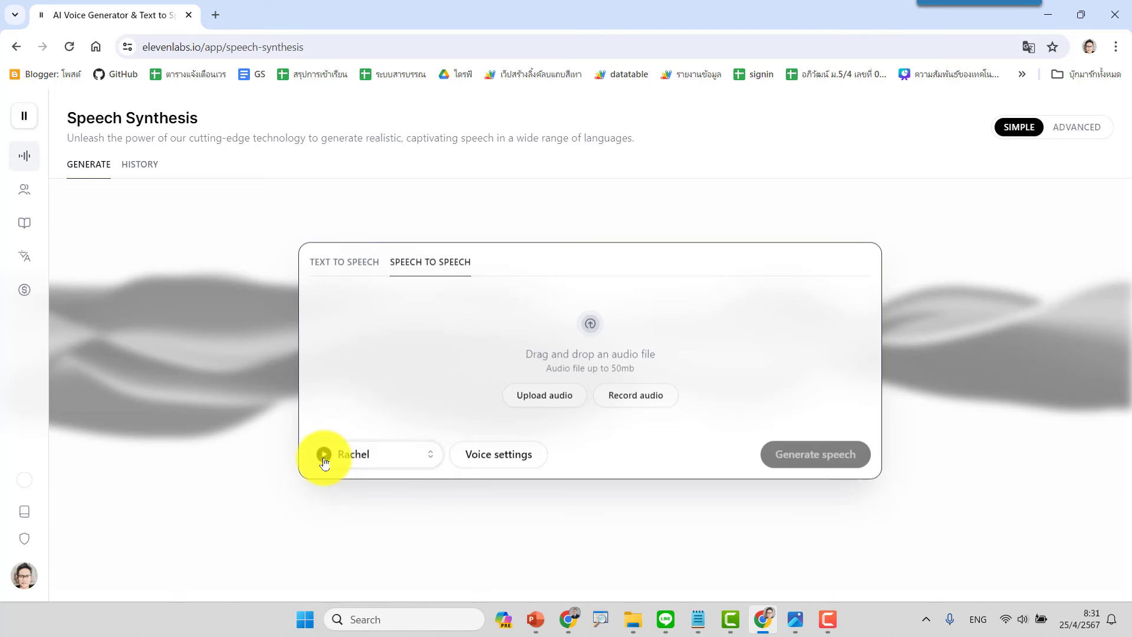
Step: Preview the Alice, Brian and Fin voices, then select Fin as the output voice
click(433, 462)
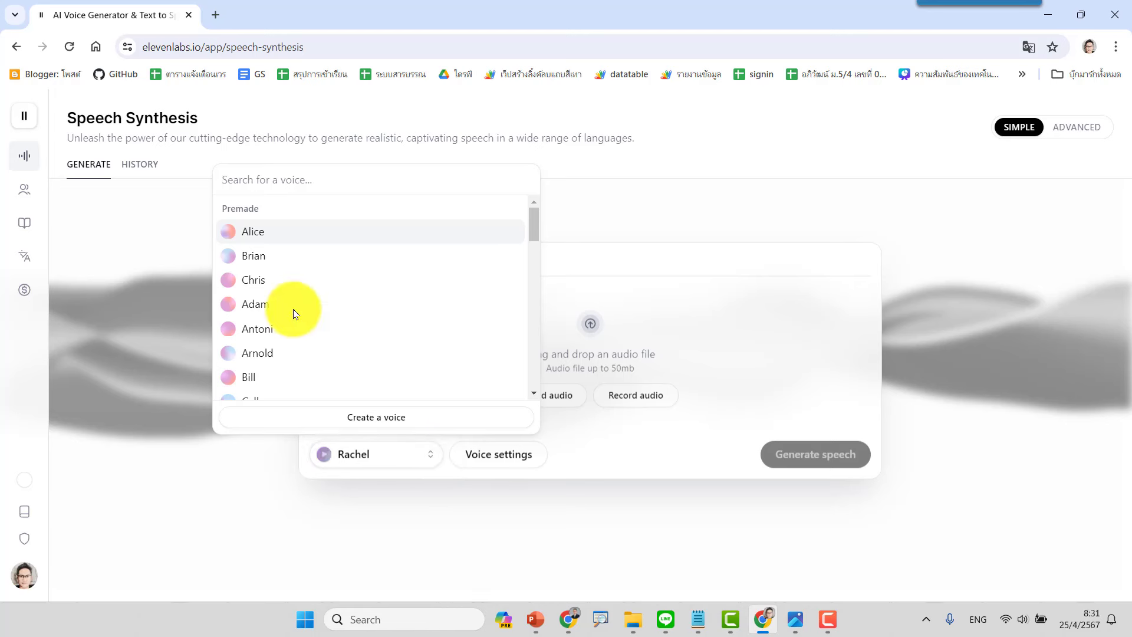
mouse_move(228, 232)
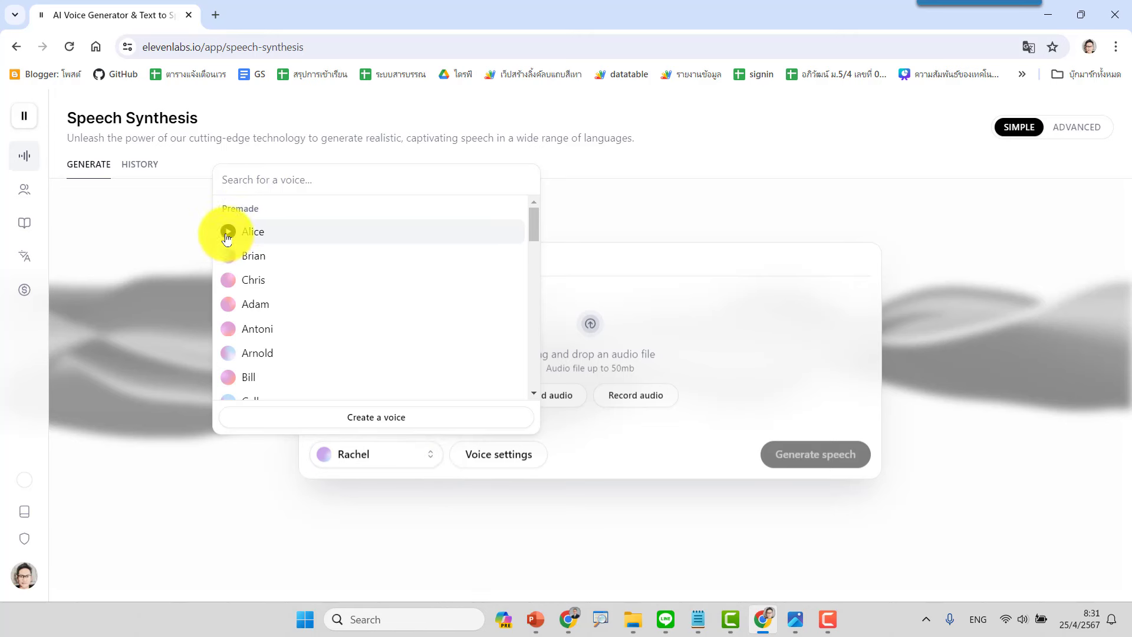
click(228, 234)
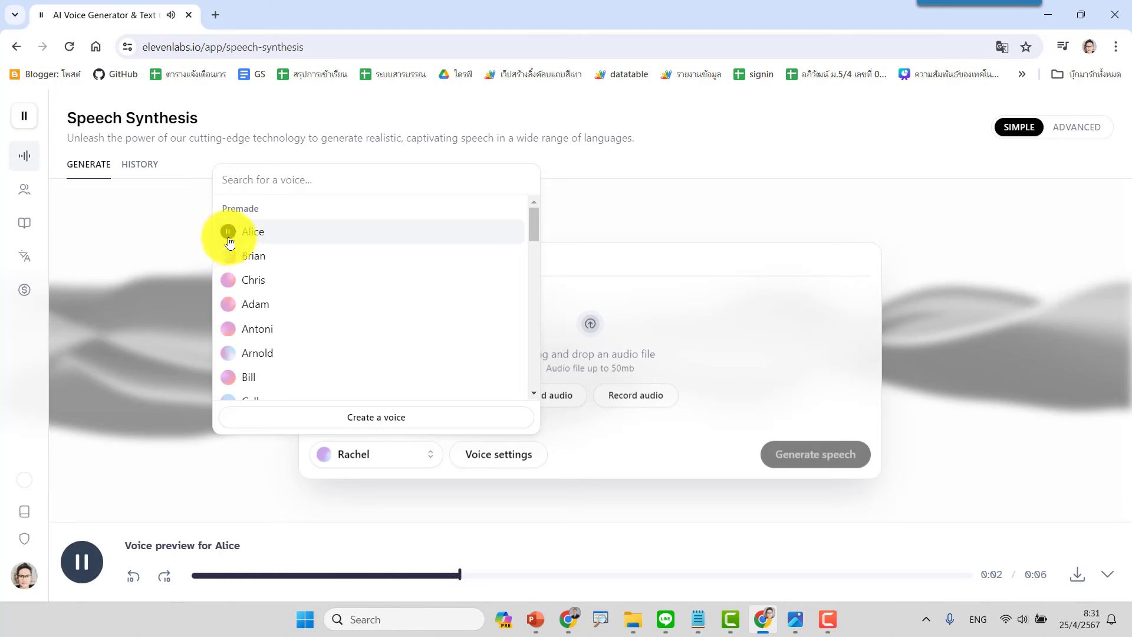
click(228, 232)
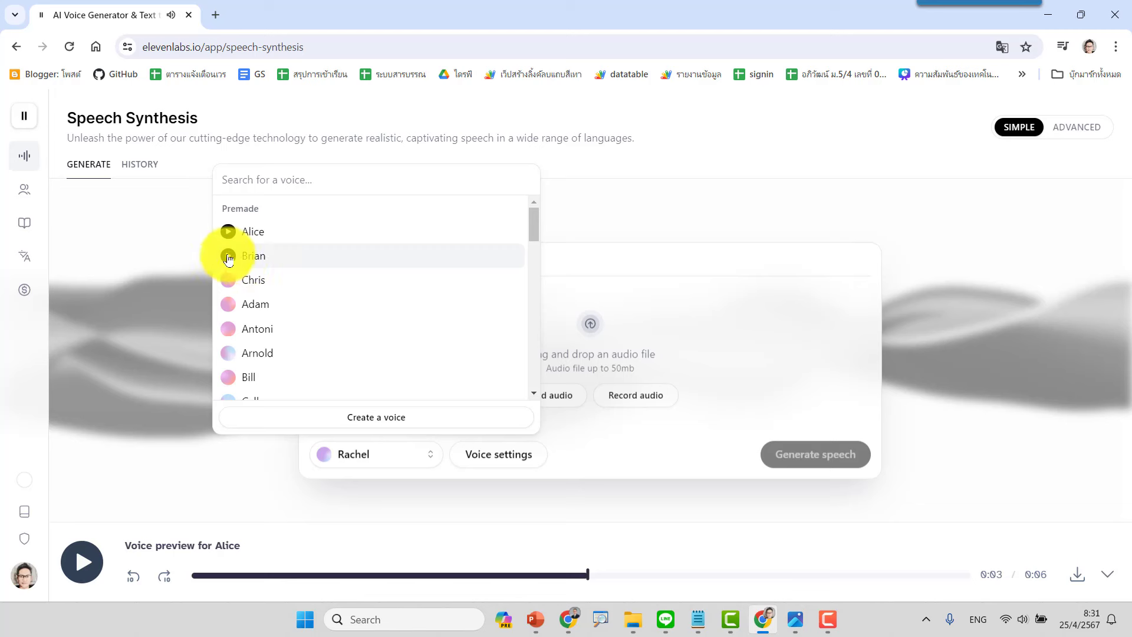
click(229, 257)
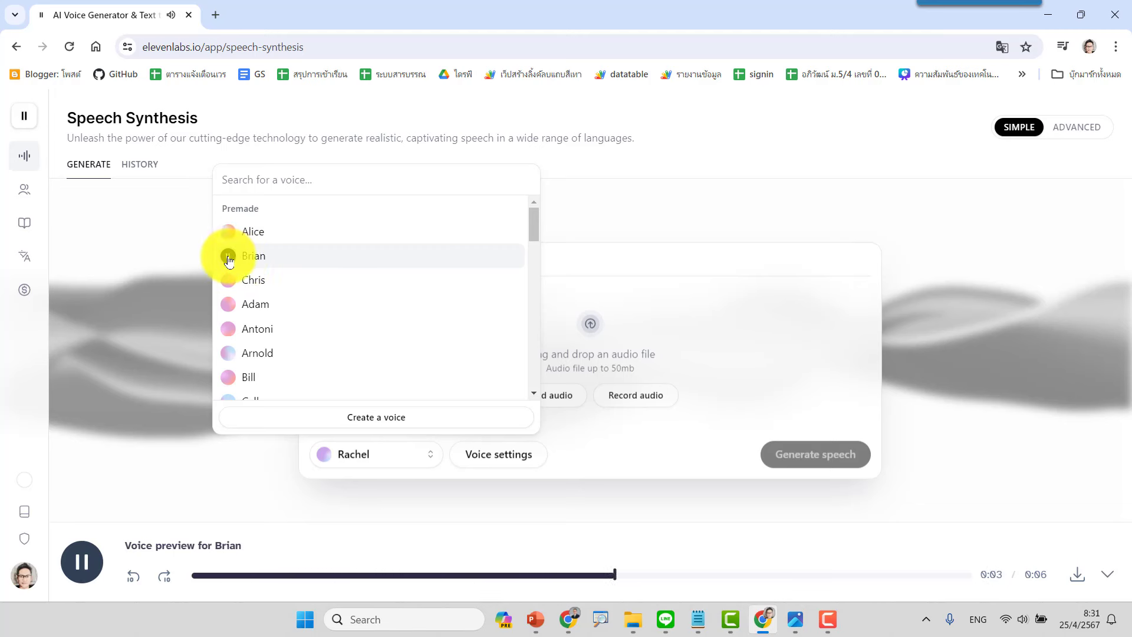
click(230, 261)
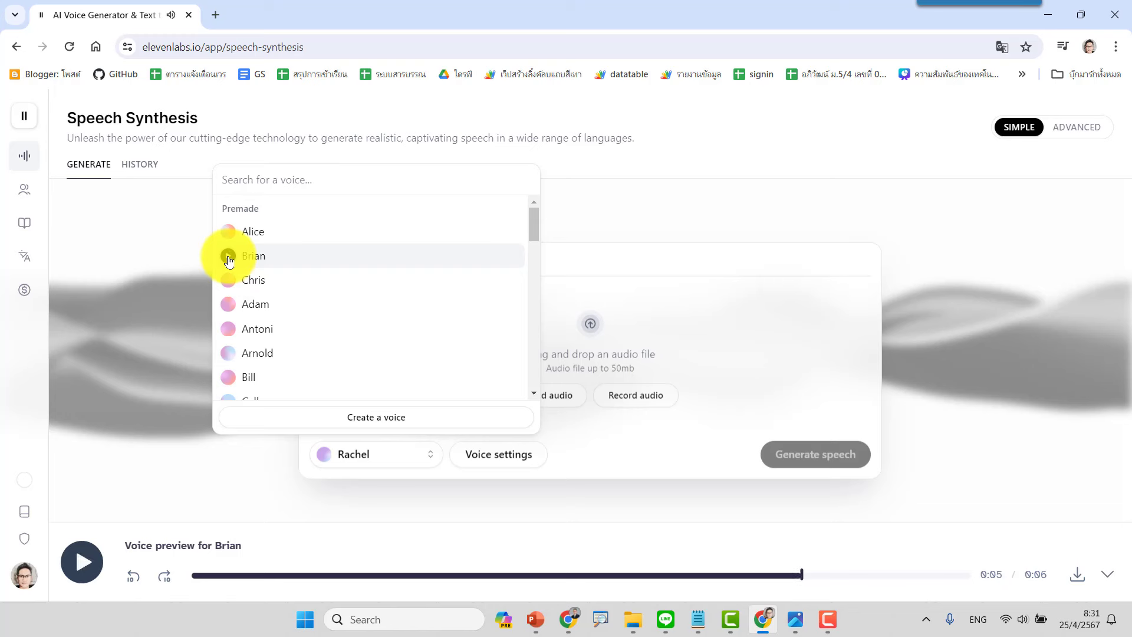
scroll(221, 314, down, 2)
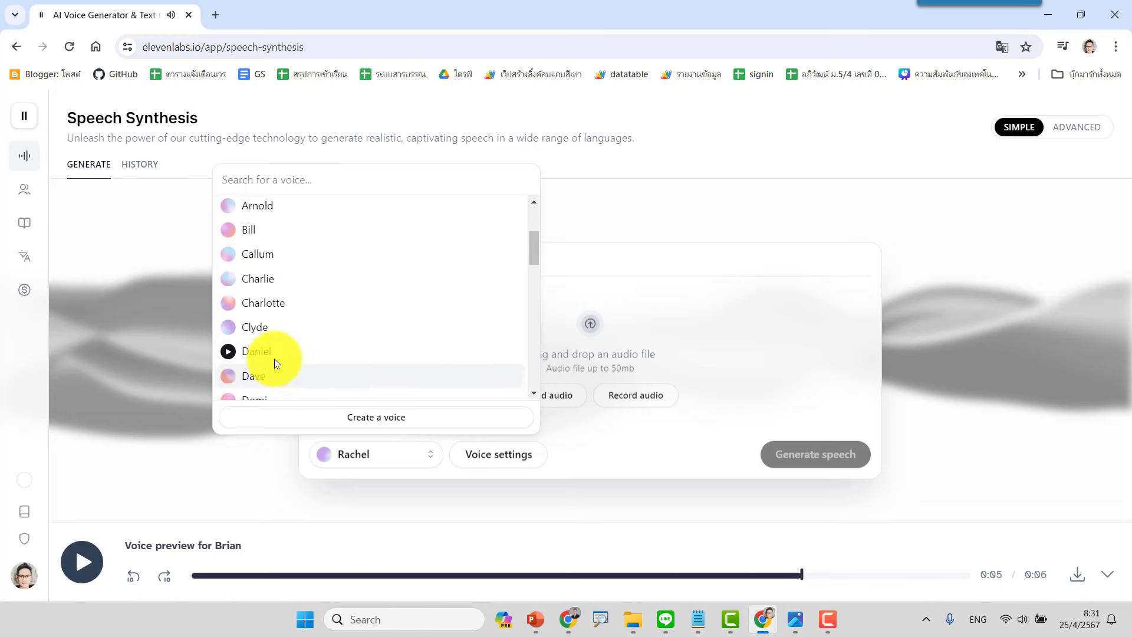
scroll(274, 358, down, 3)
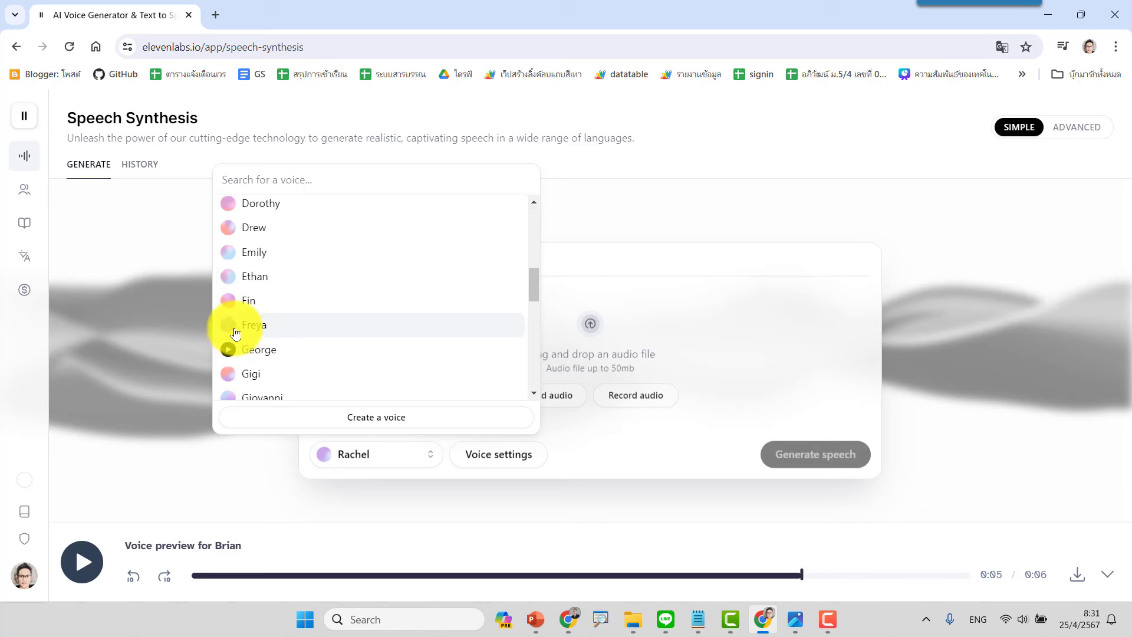
click(229, 303)
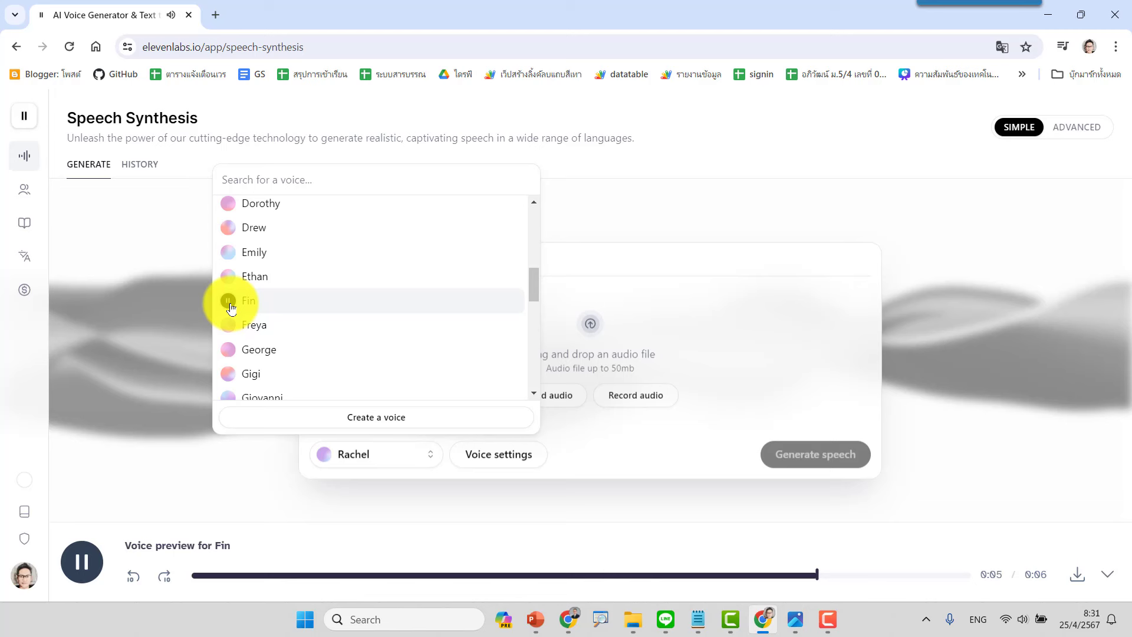
mouse_move(228, 302)
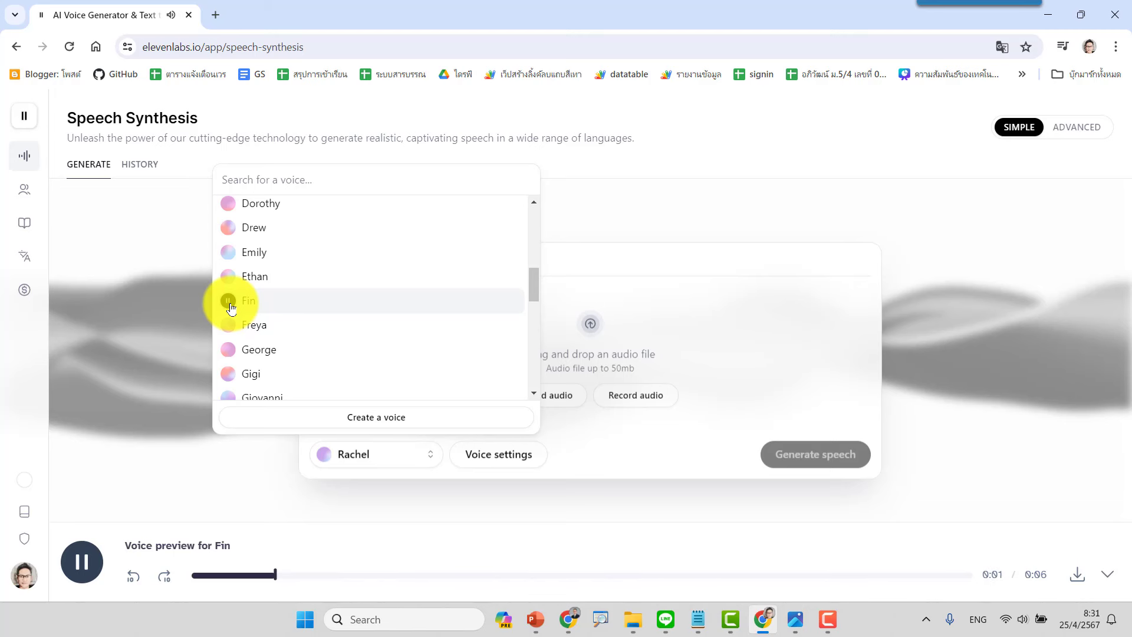
click(283, 298)
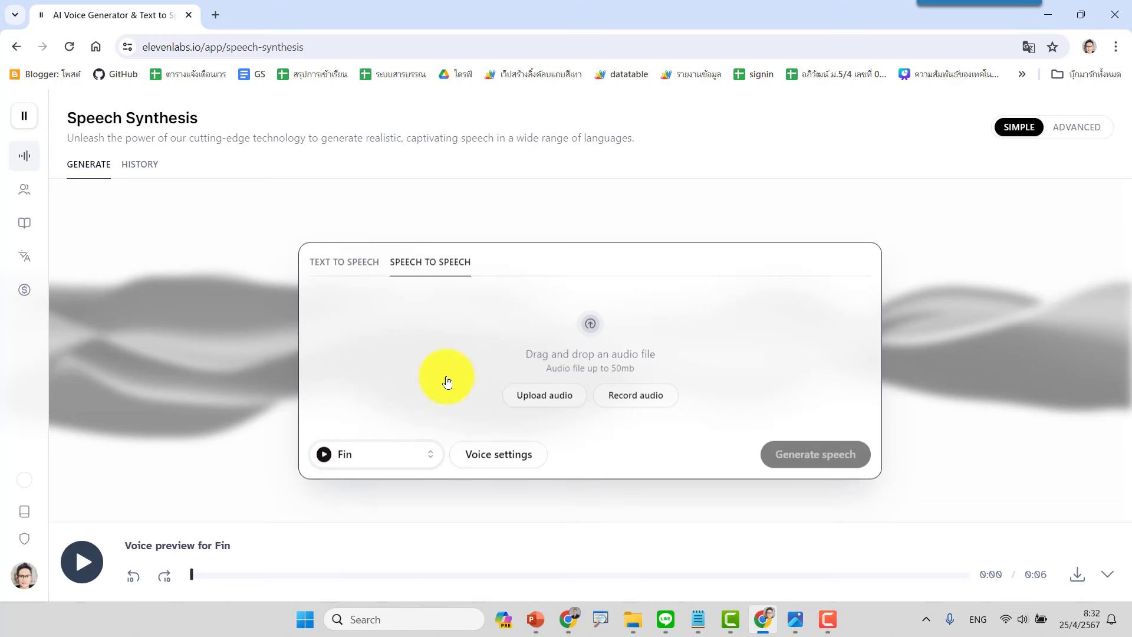
Step: Turn on the Advanced layout and return to the Speech to Speech tab
click(1077, 131)
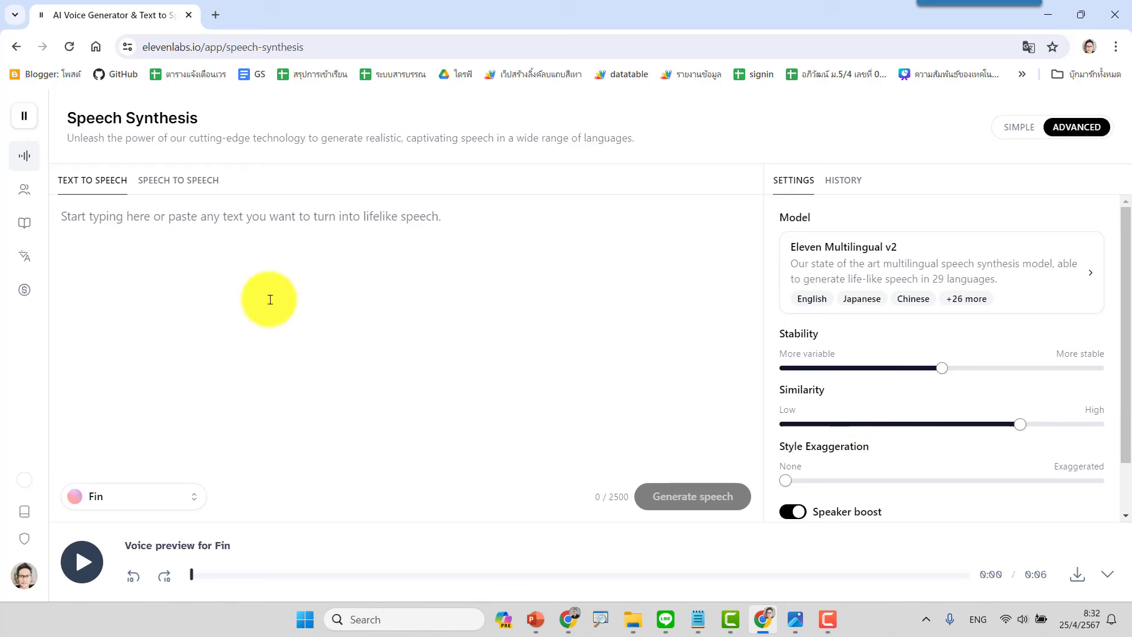
click(180, 187)
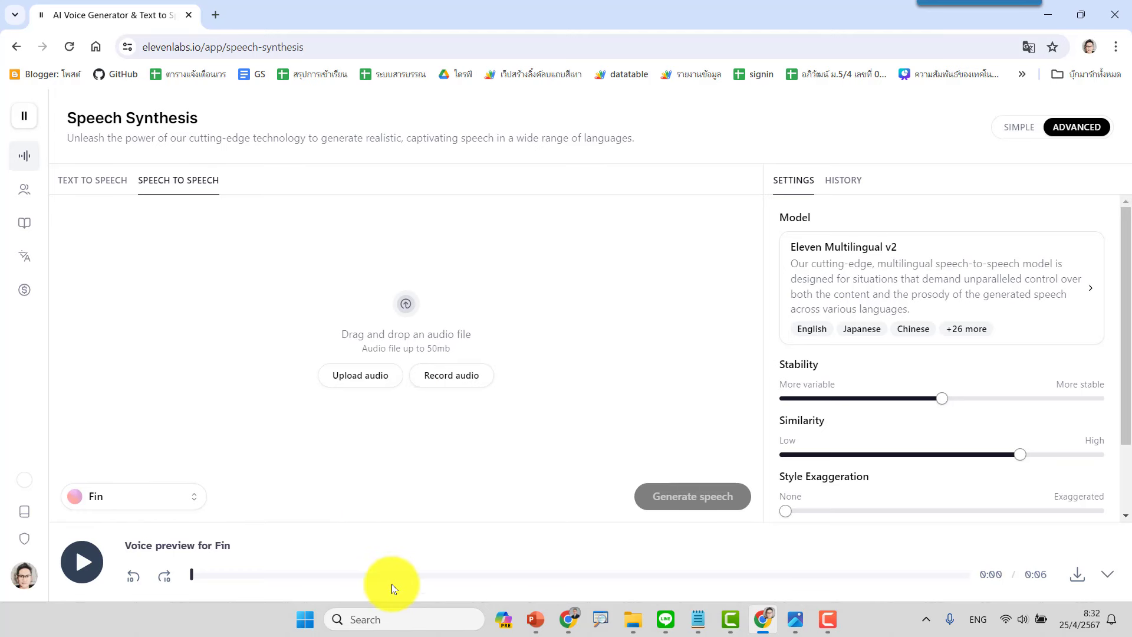
Step: Choose Record audio instead of file upload as the Speech to Speech source
click(464, 377)
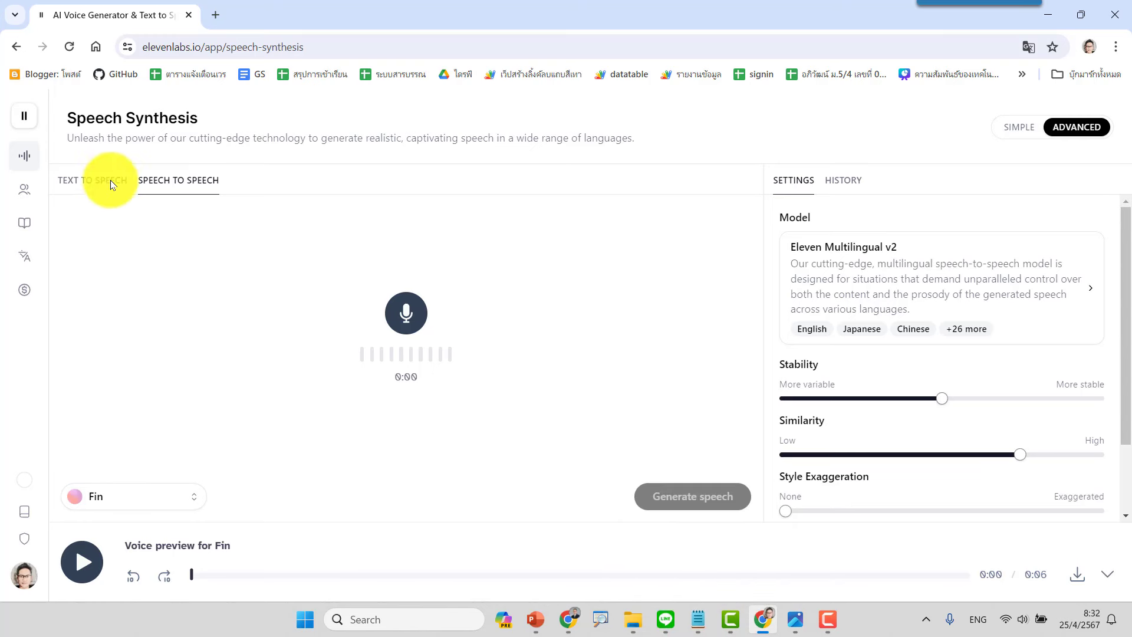
Step: Allow microphone access and record a 17-second Thai narration read from the Notepad script
click(409, 317)
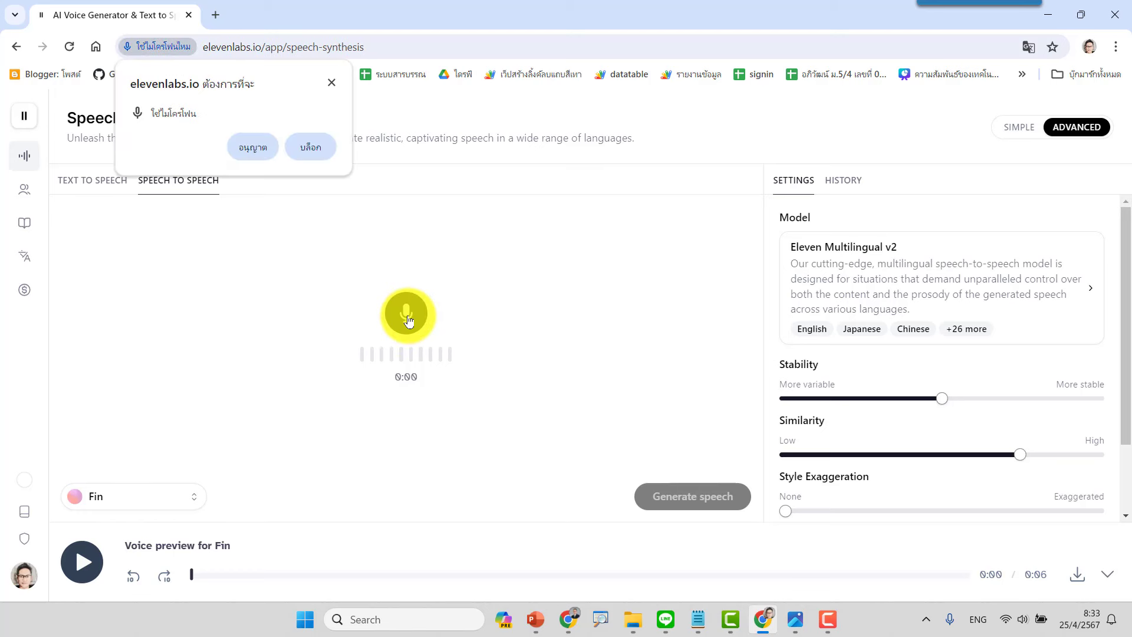
click(257, 150)
click(698, 627)
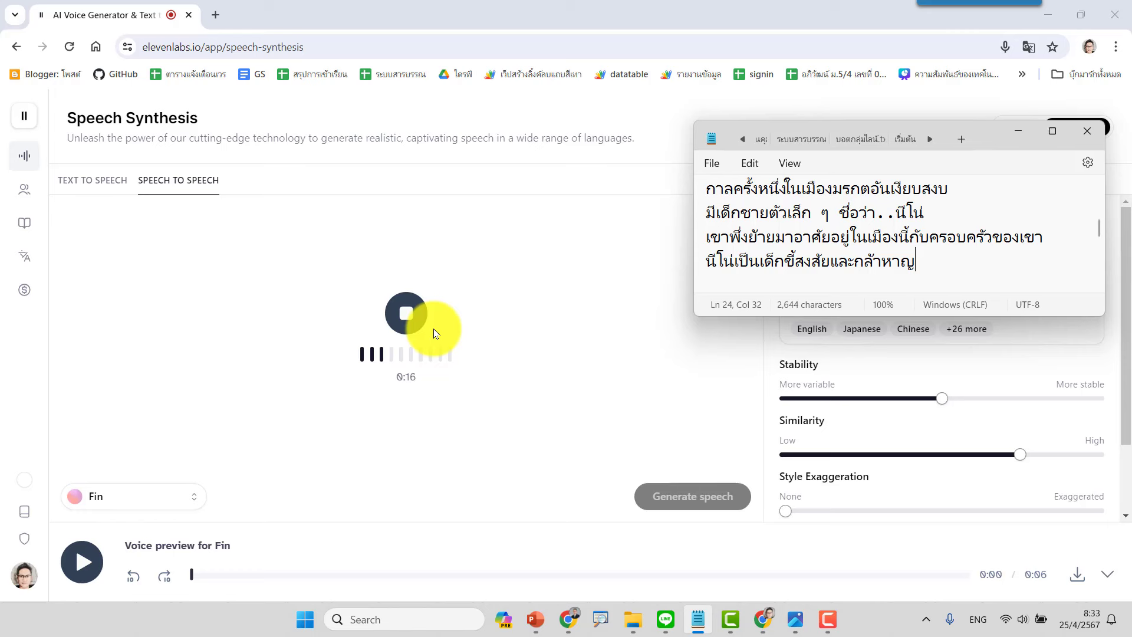
click(406, 311)
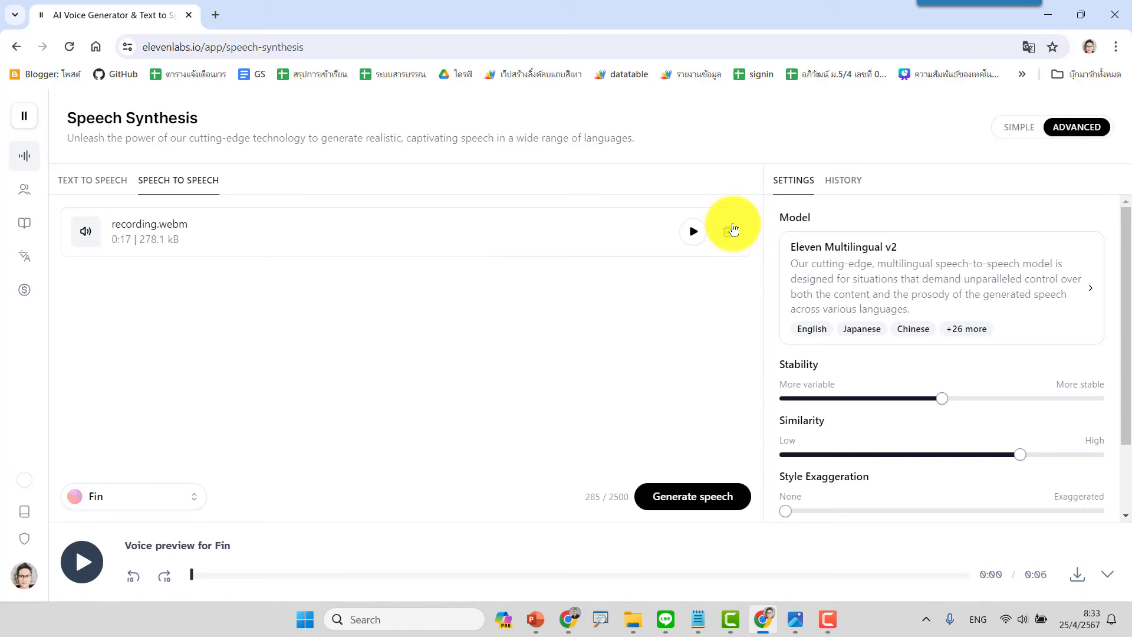
Step: Play back recording.webm and pause it at about 0:13
click(692, 233)
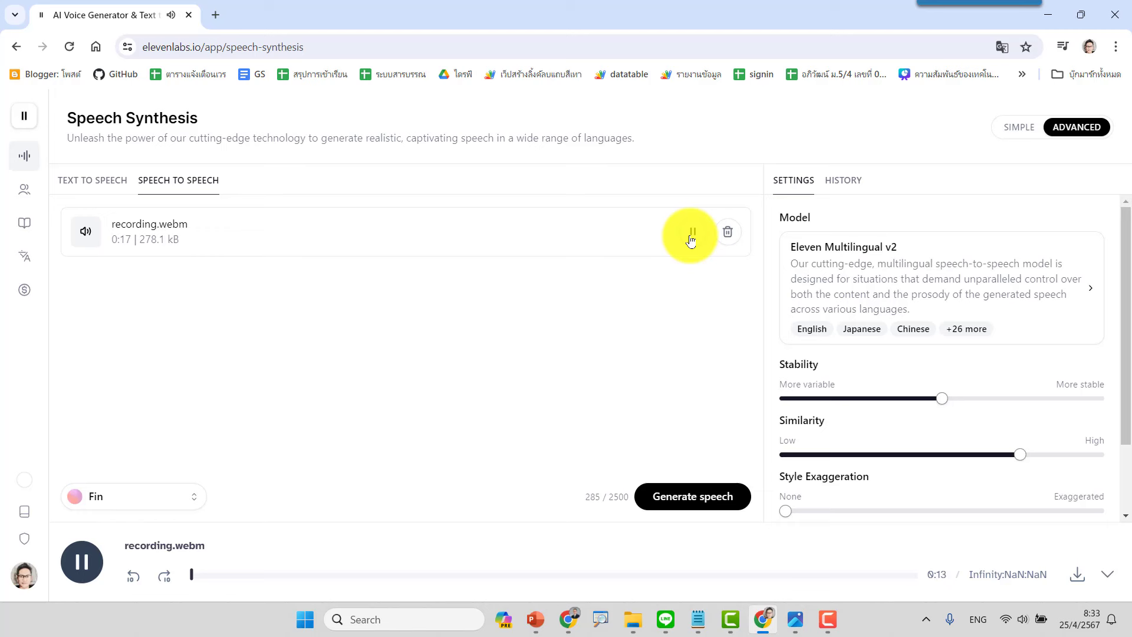
click(692, 236)
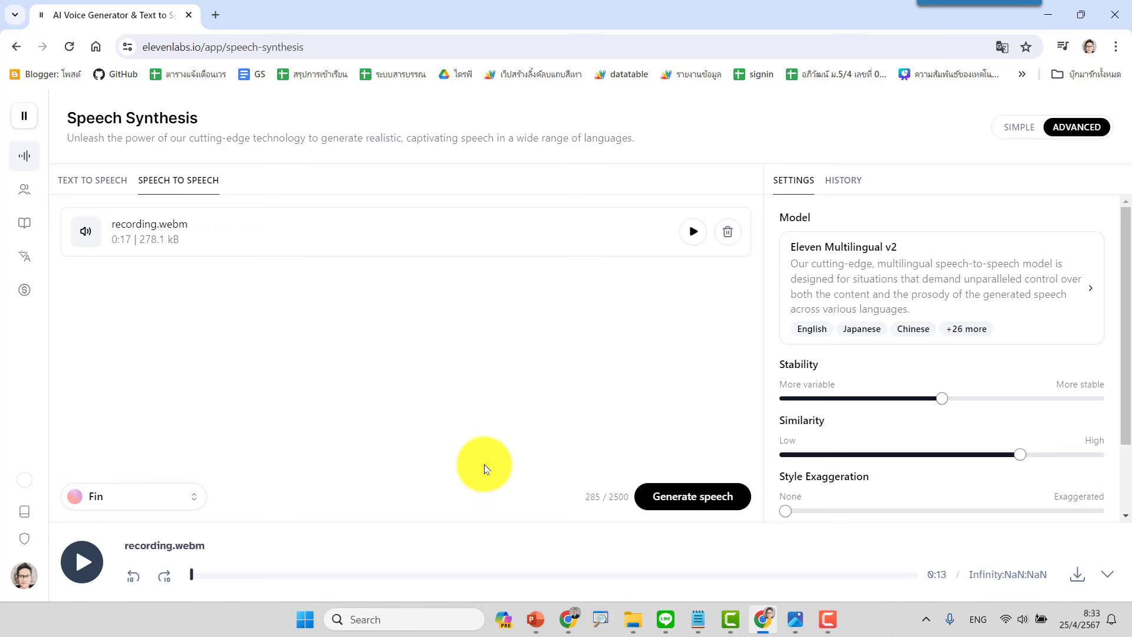
Step: Convert recording.webm into the Fin voice, producing a 17-second result
click(700, 502)
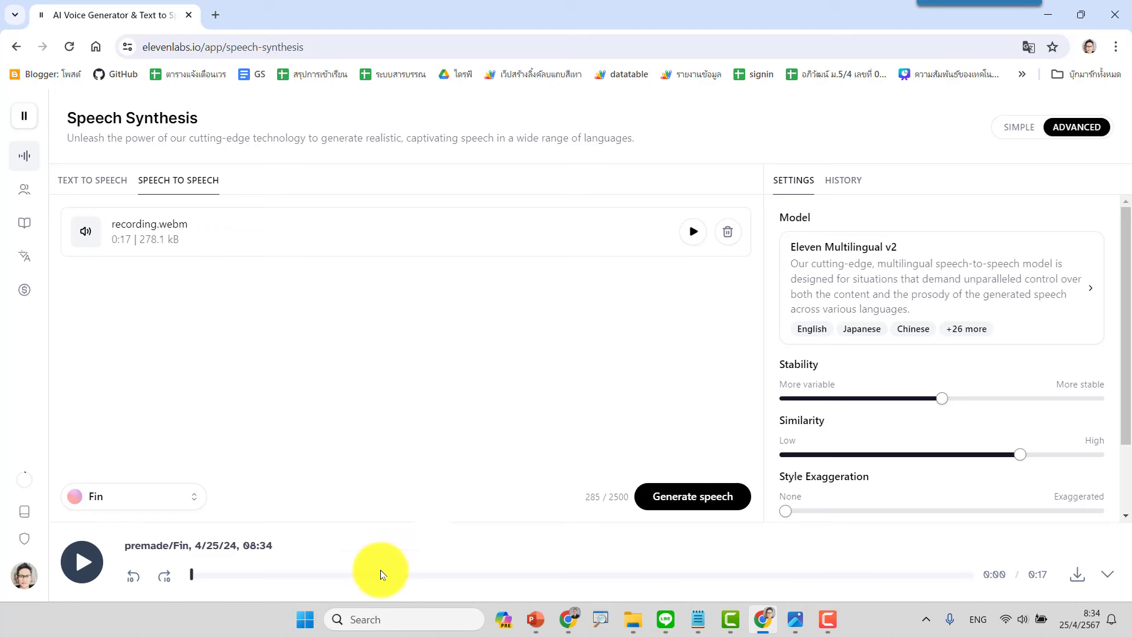
Step: Preview the Lily and Sarah voices from the voice list
click(196, 506)
scroll(171, 357, down, 3)
scroll(184, 378, down, 1)
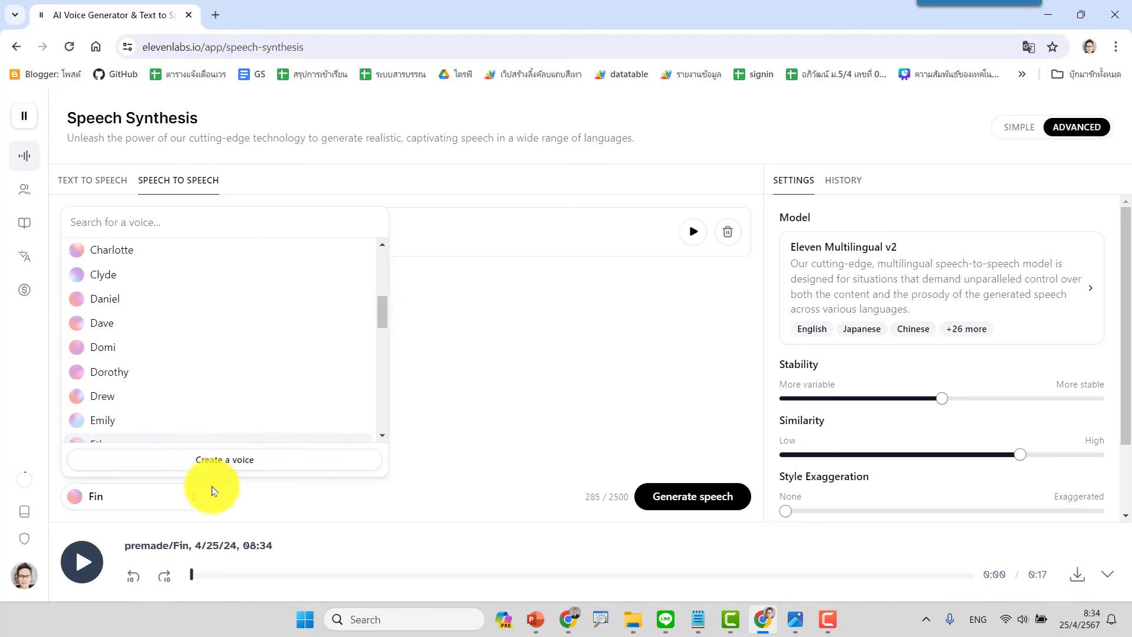
scroll(274, 346, down, 3)
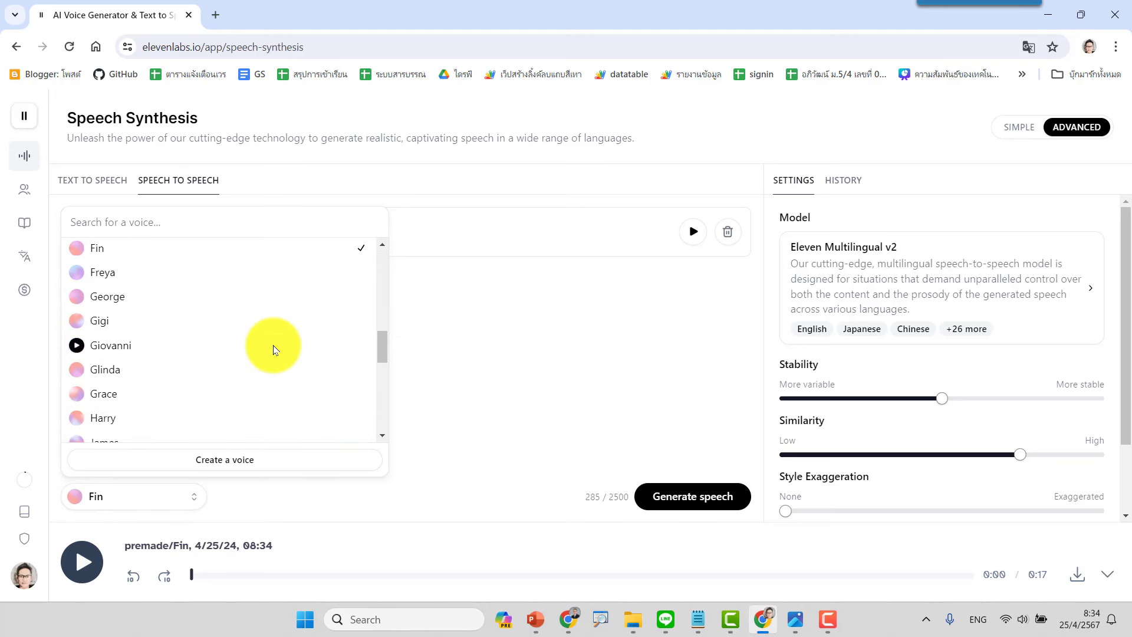
scroll(274, 345, down, 1)
scroll(202, 399, down, 2)
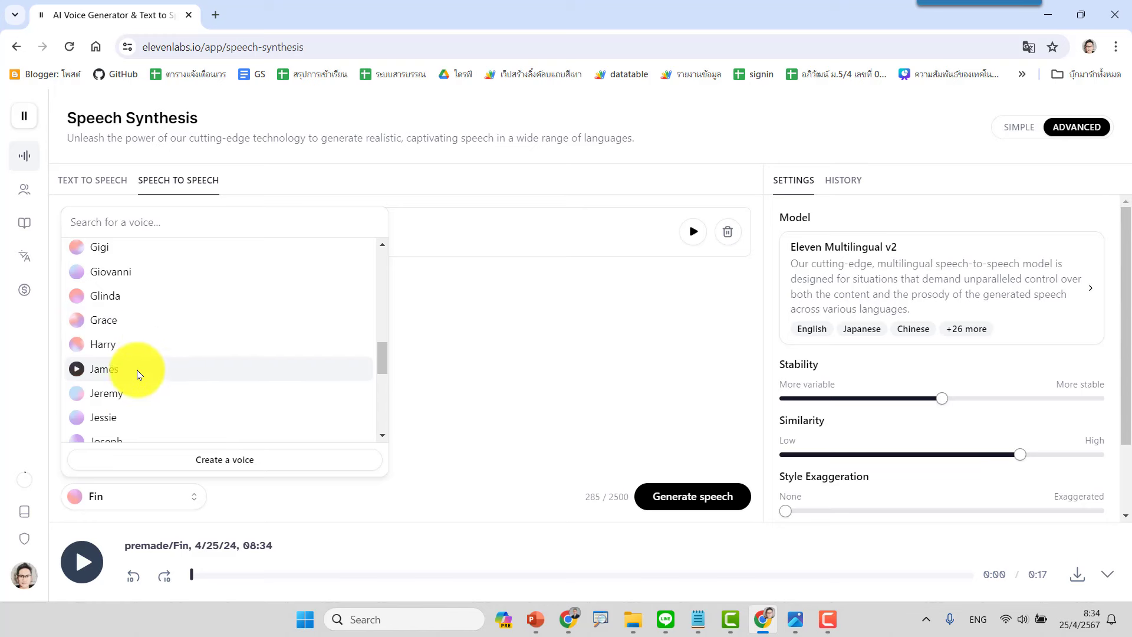
scroll(136, 374, down, 5)
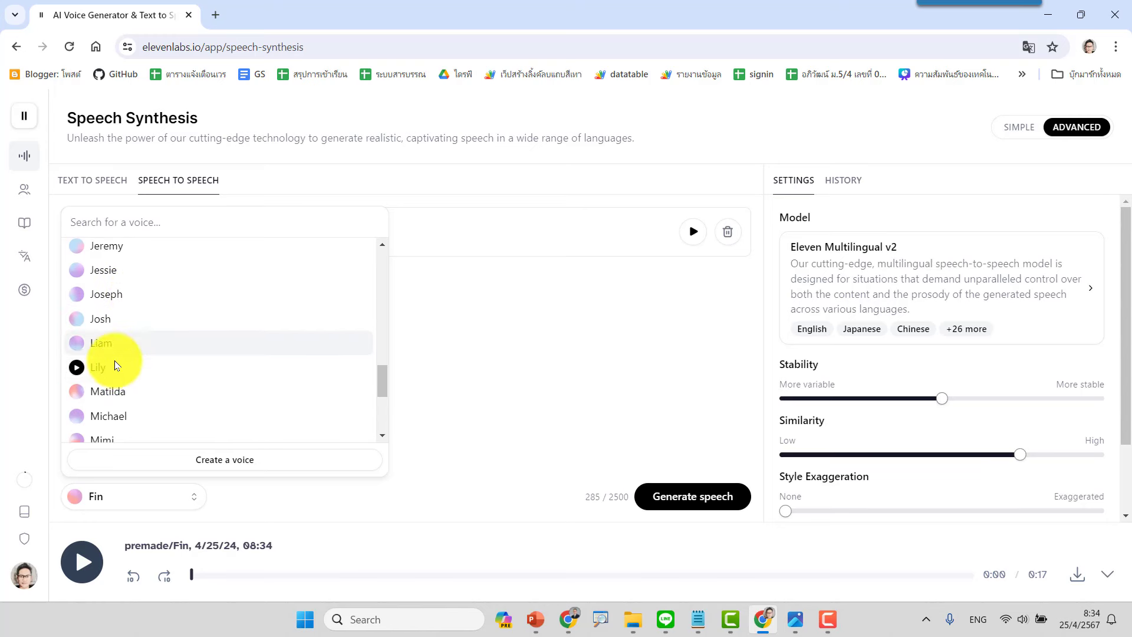
click(77, 368)
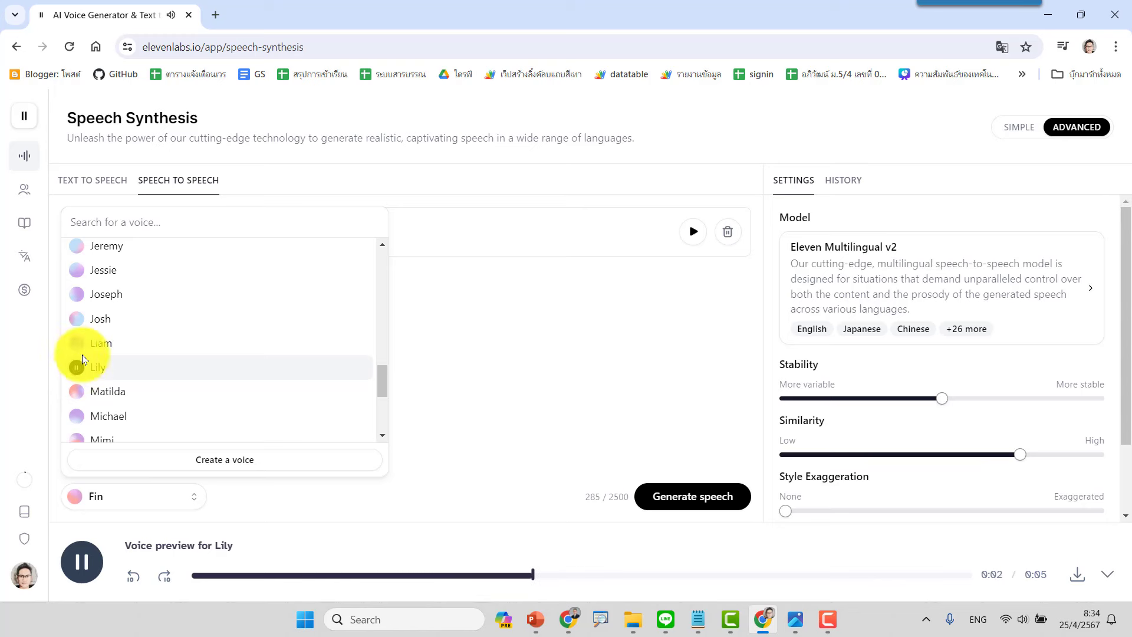
scroll(97, 345, down, 3)
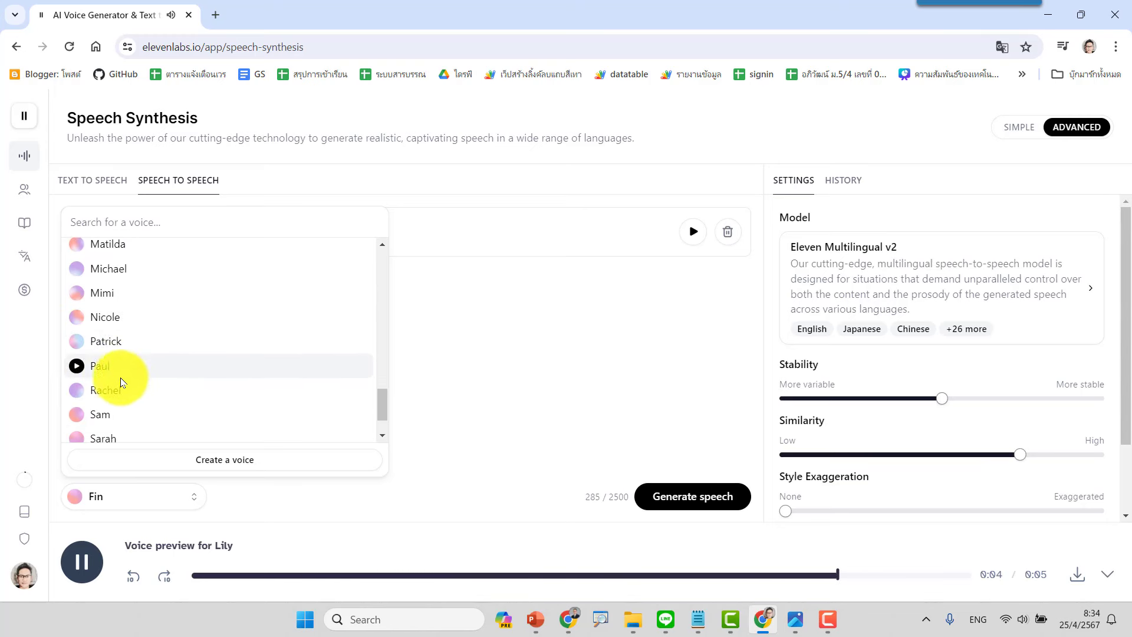
scroll(95, 413, down, 1)
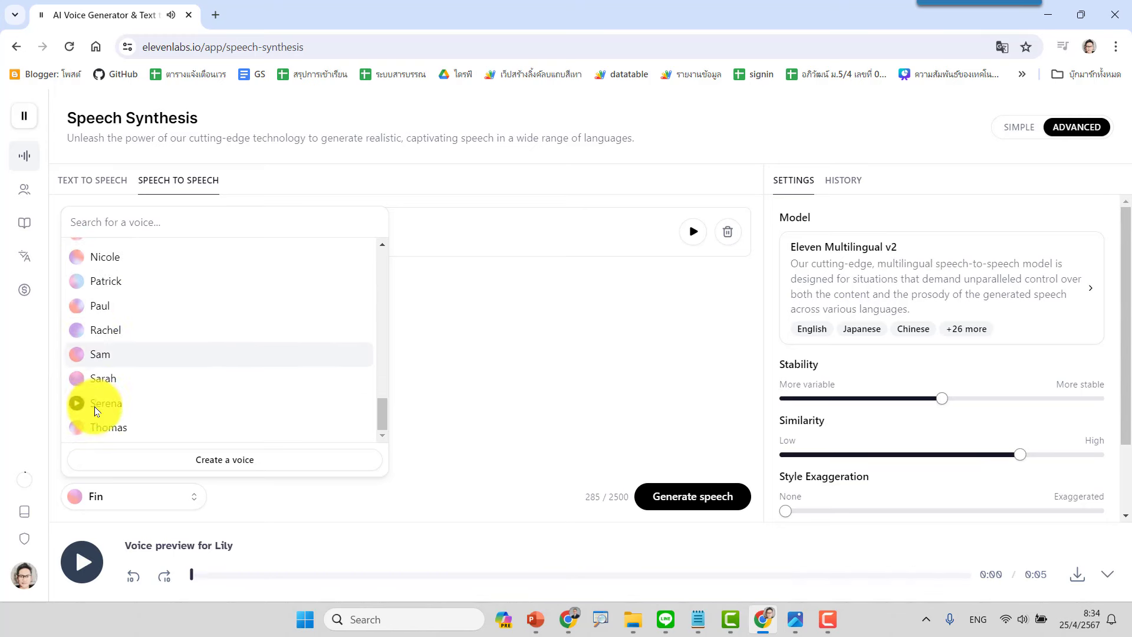
click(76, 378)
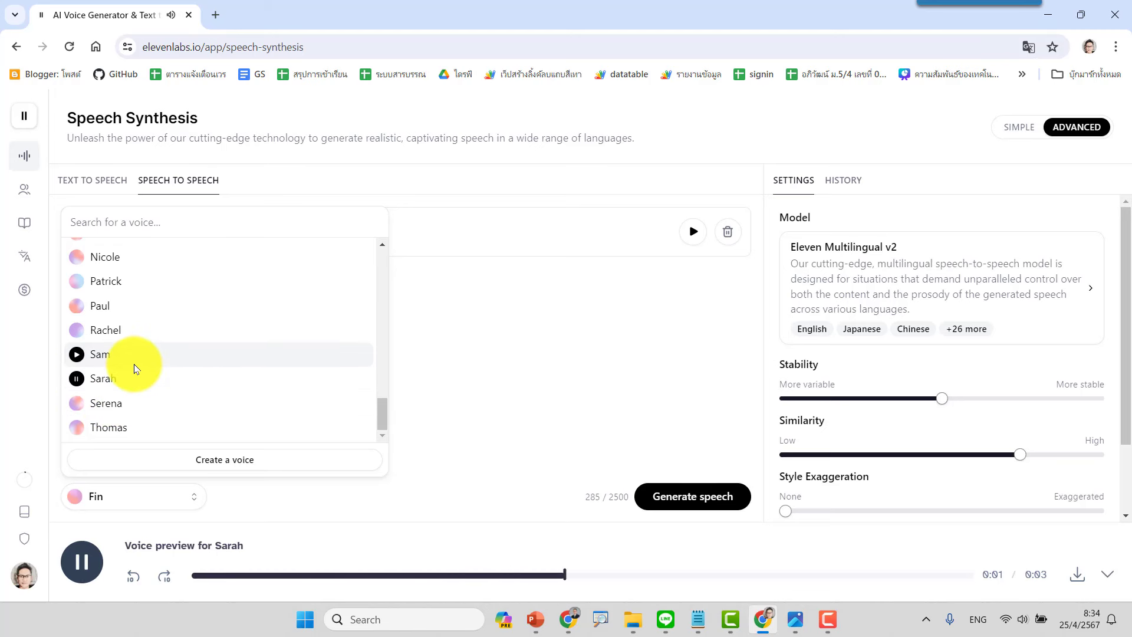
Step: Preview the Nicole voice and select it as the target voice, replacing Fin
scroll(107, 370, up, 1)
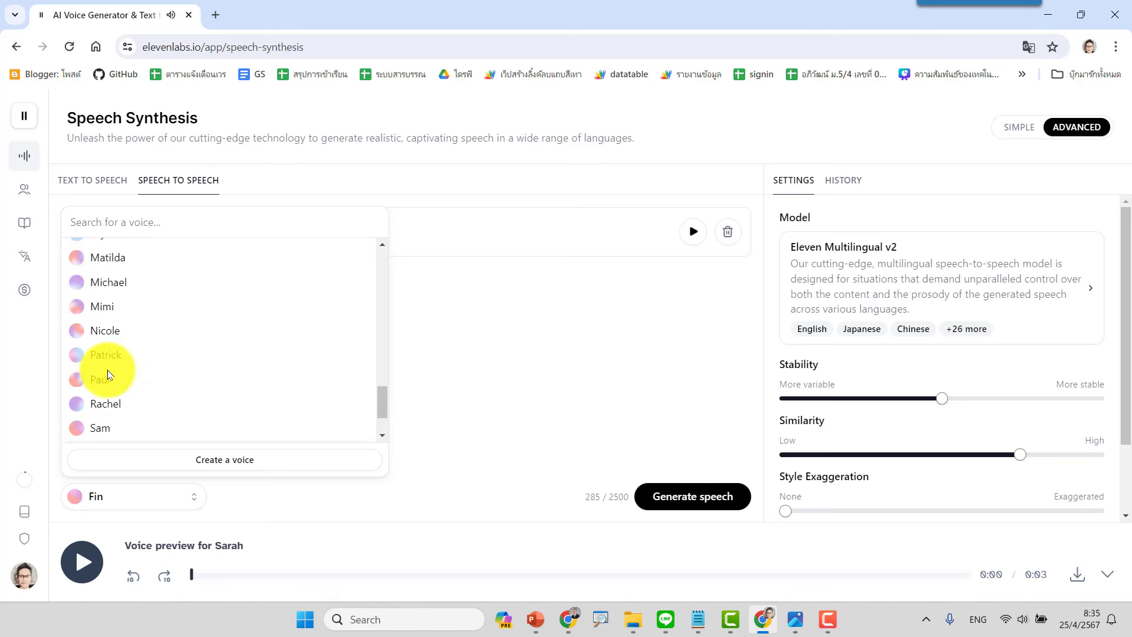
click(76, 331)
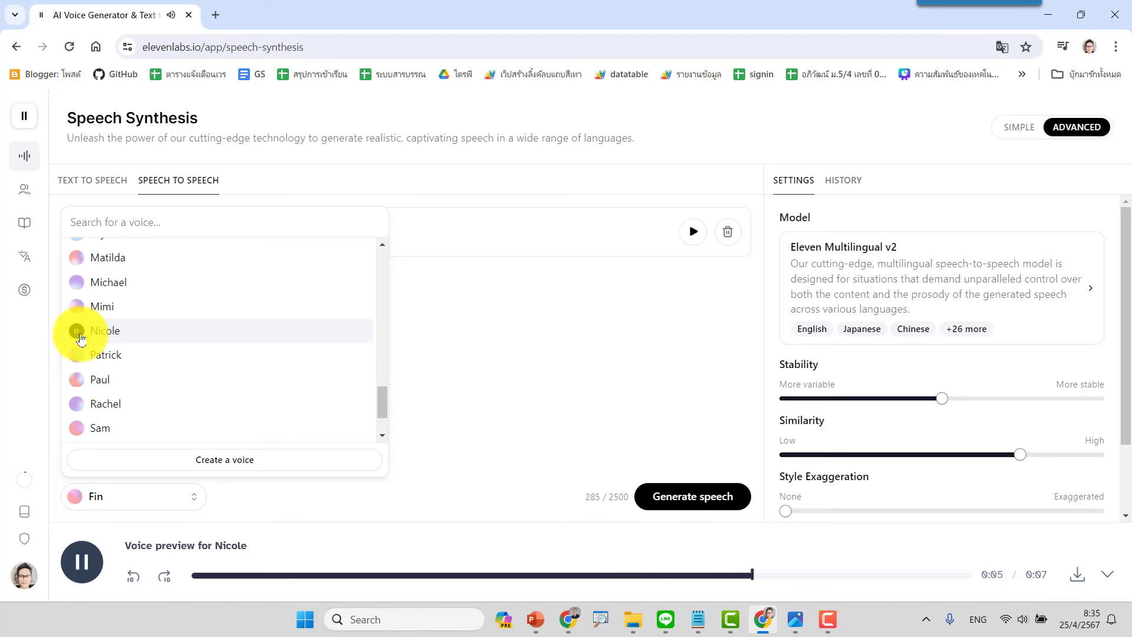
click(121, 333)
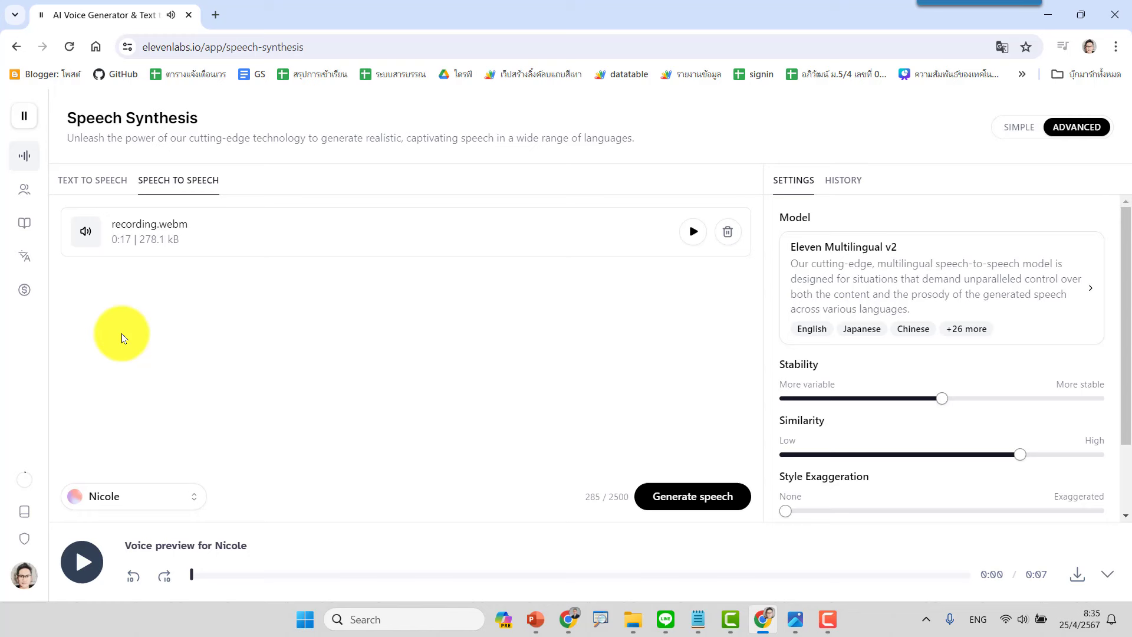
Step: Regenerate recording.webm in the Nicole voice, giving a 17-second result
click(698, 501)
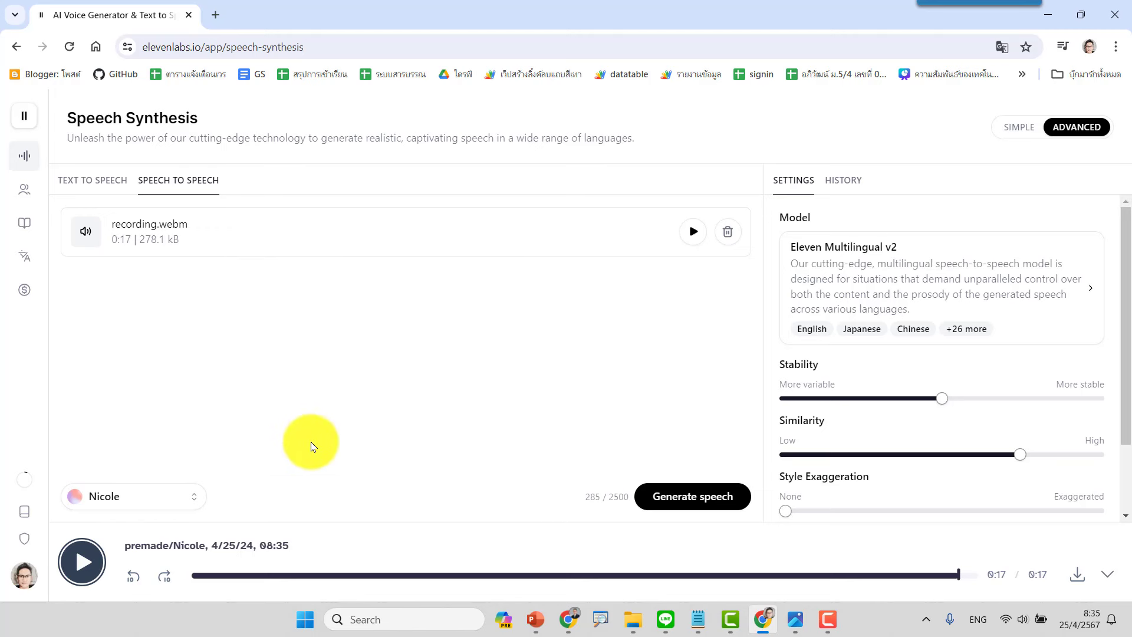
Step: Save the Nicole-voice result as a 269 KB MP3 in Downloads, editing the file name
click(1079, 578)
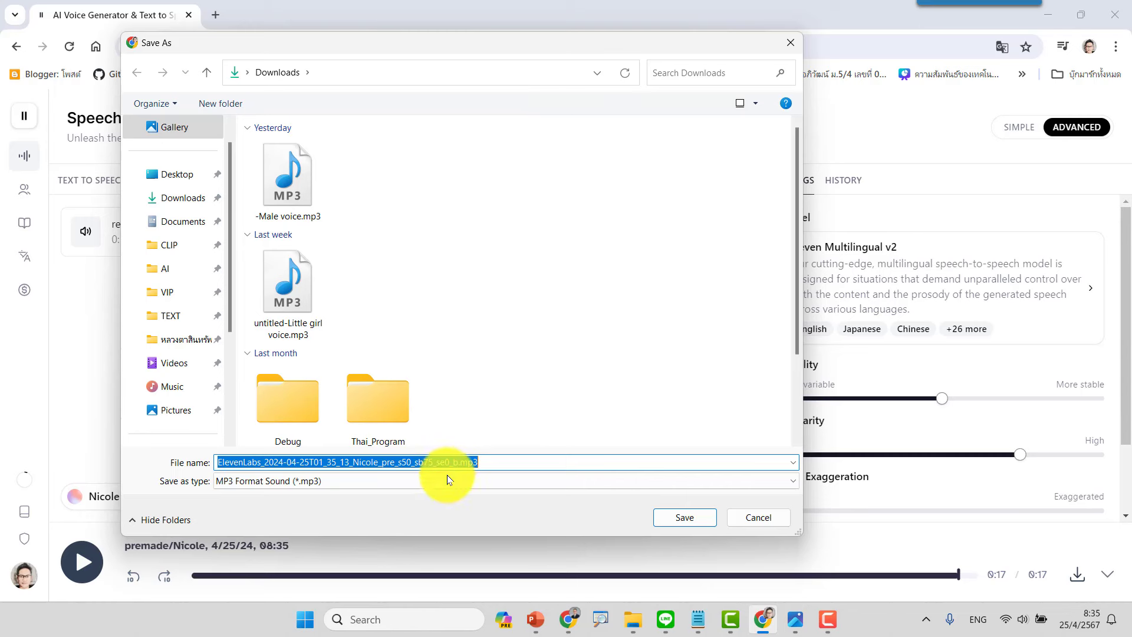
click(252, 462)
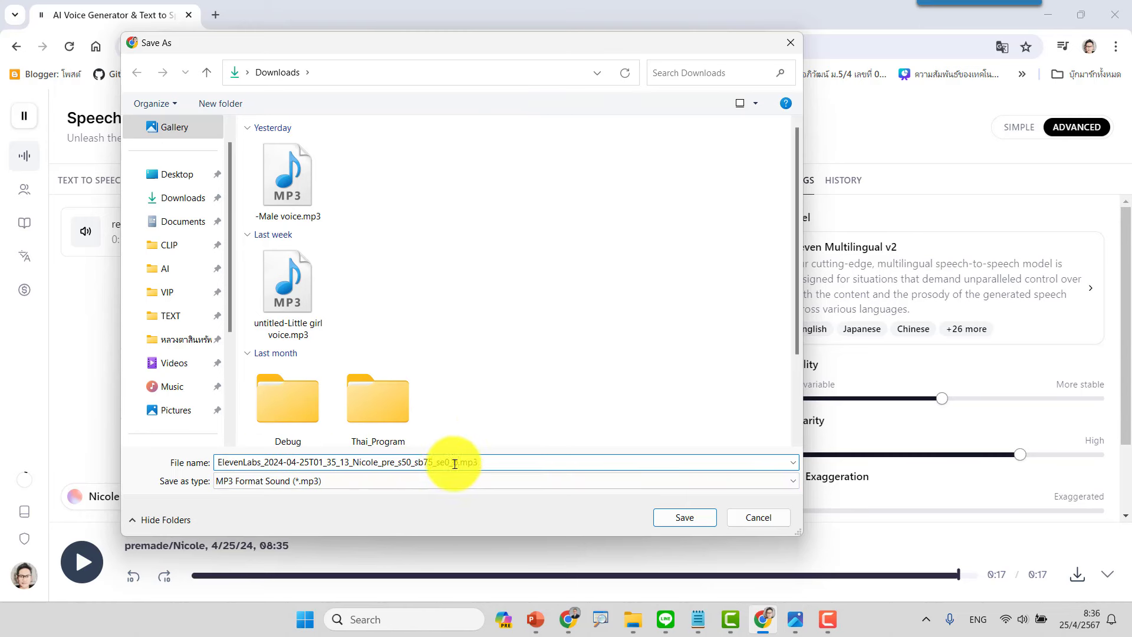
drag(456, 462, 196, 471)
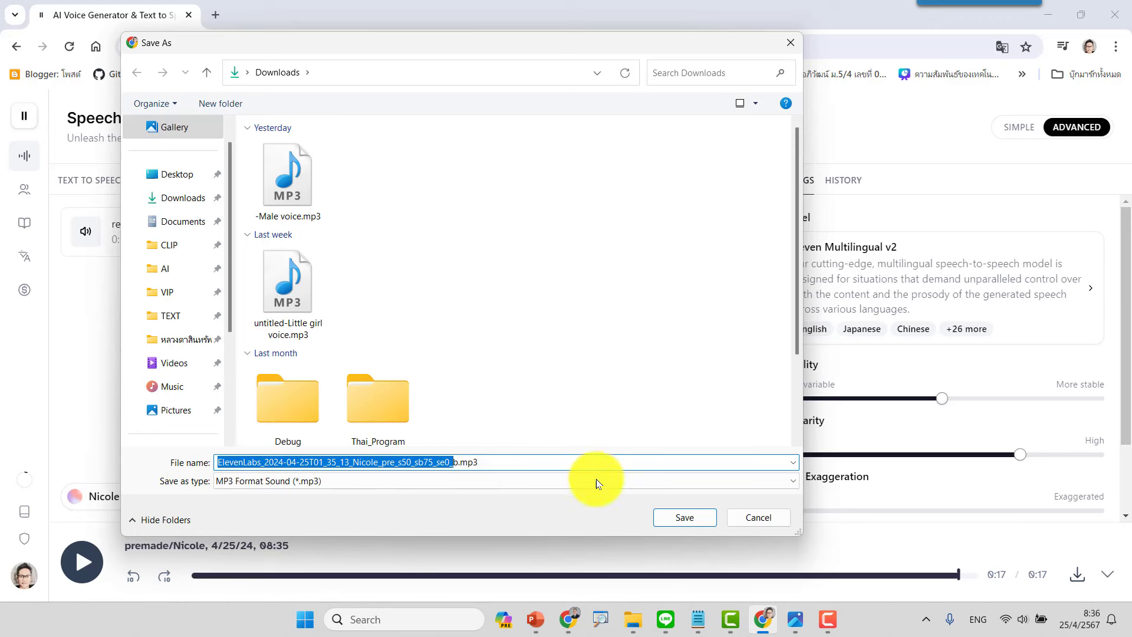
click(672, 517)
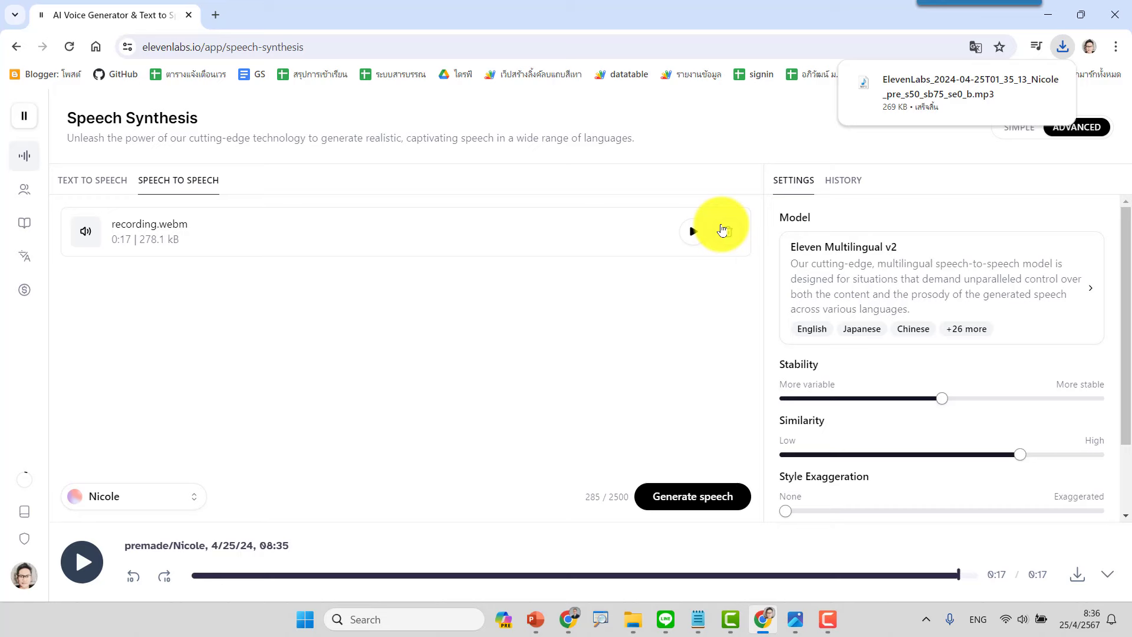
click(794, 619)
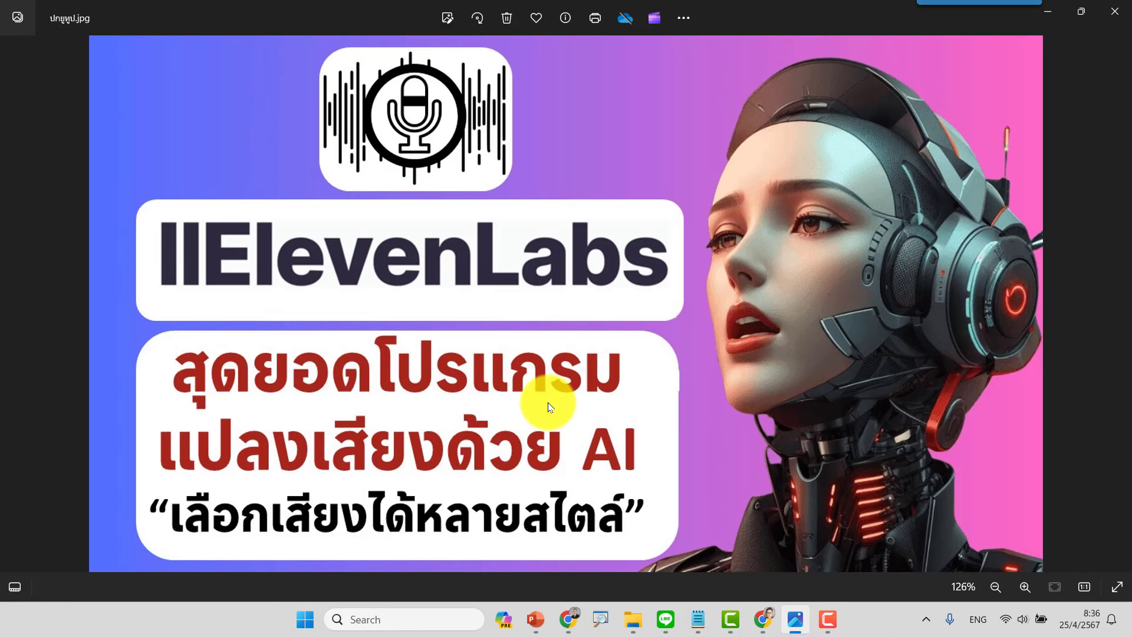